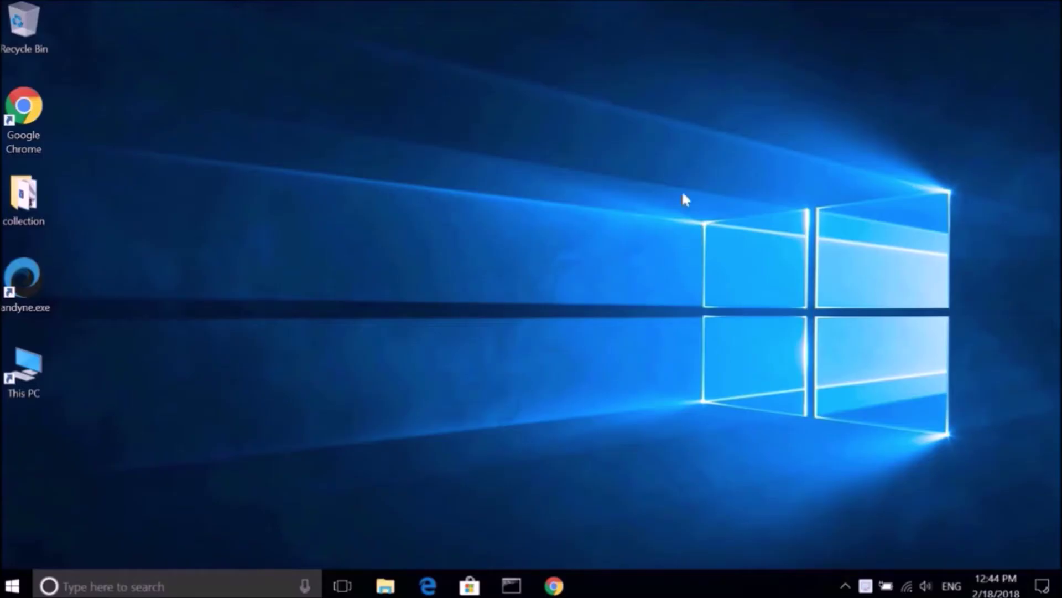
Start the LANDYNE suite and launch its RELAX lattice reconstruction program
{"action": "left_click", "coordinate": [11, 286]}
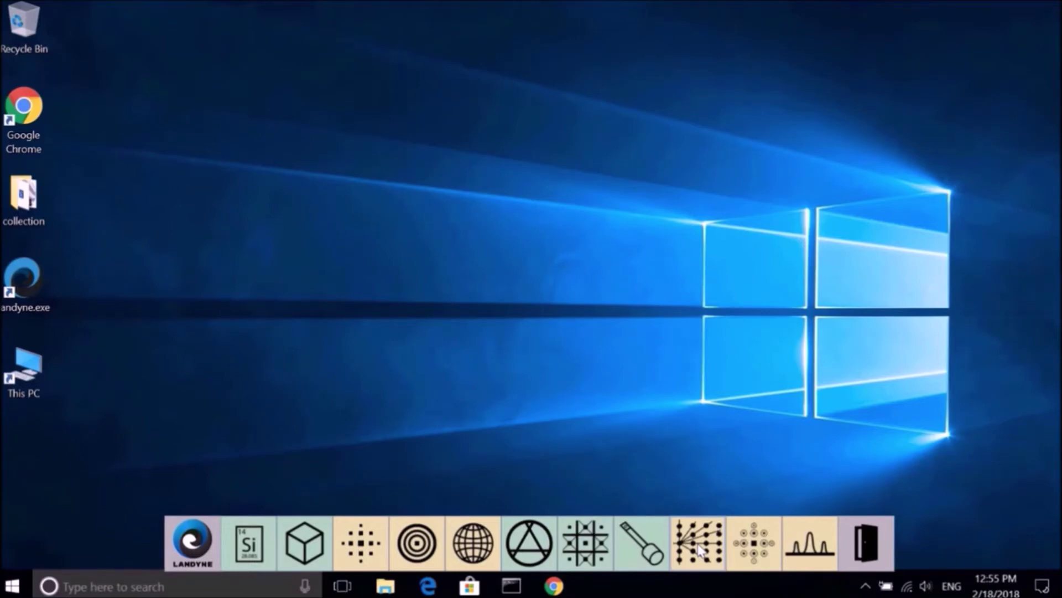
{"action": "left_click", "coordinate": [699, 547]}
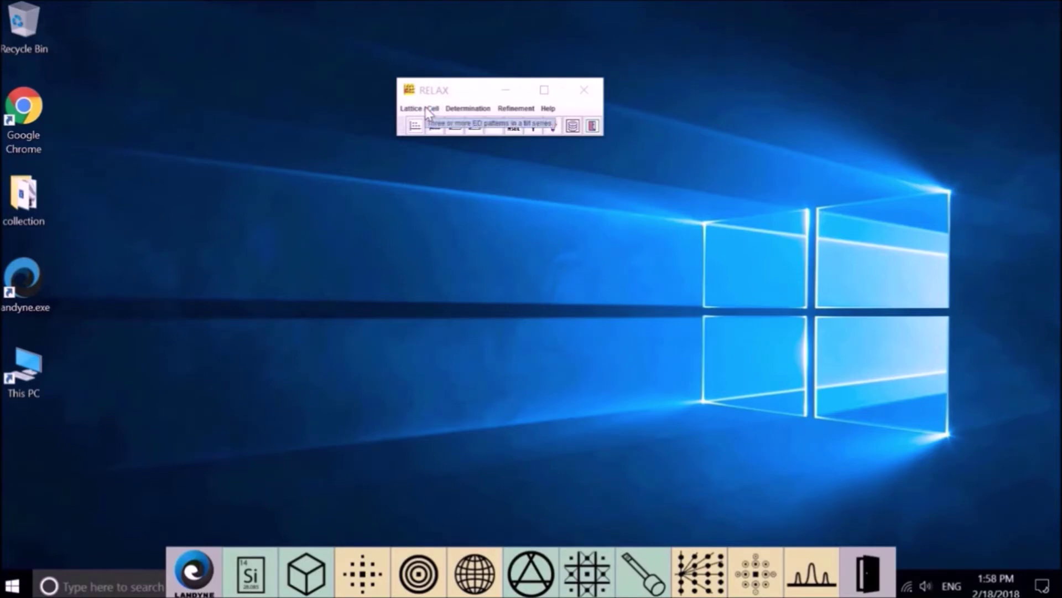
{"action": "left_click", "coordinate": [427, 111]}
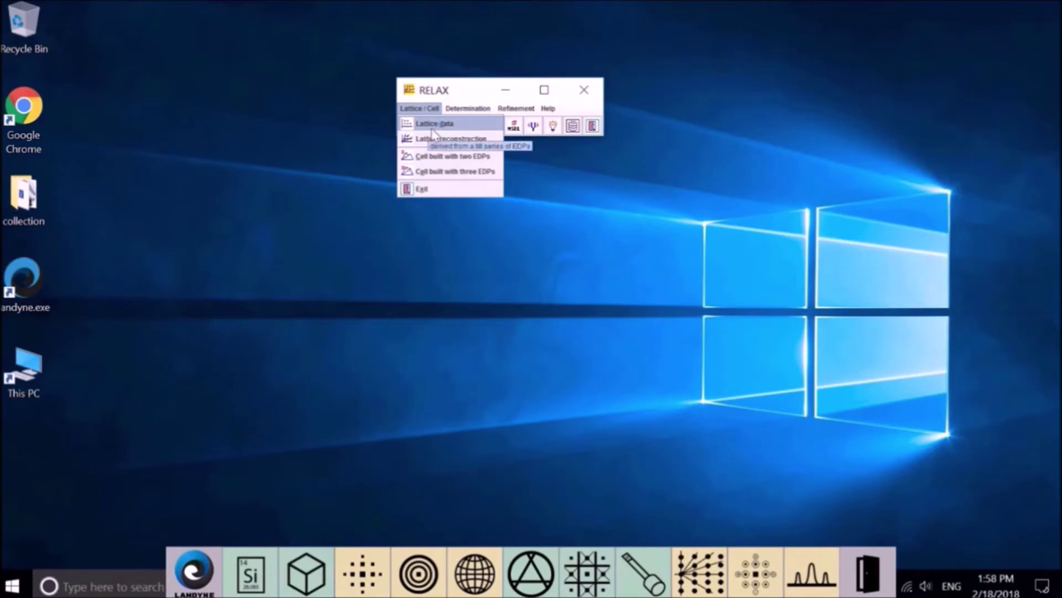
Show the Lattice data grid plot, then the Reconstruction dialog with sample-point radius 3 and Reset the scaling
{"action": "left_click", "coordinate": [437, 126]}
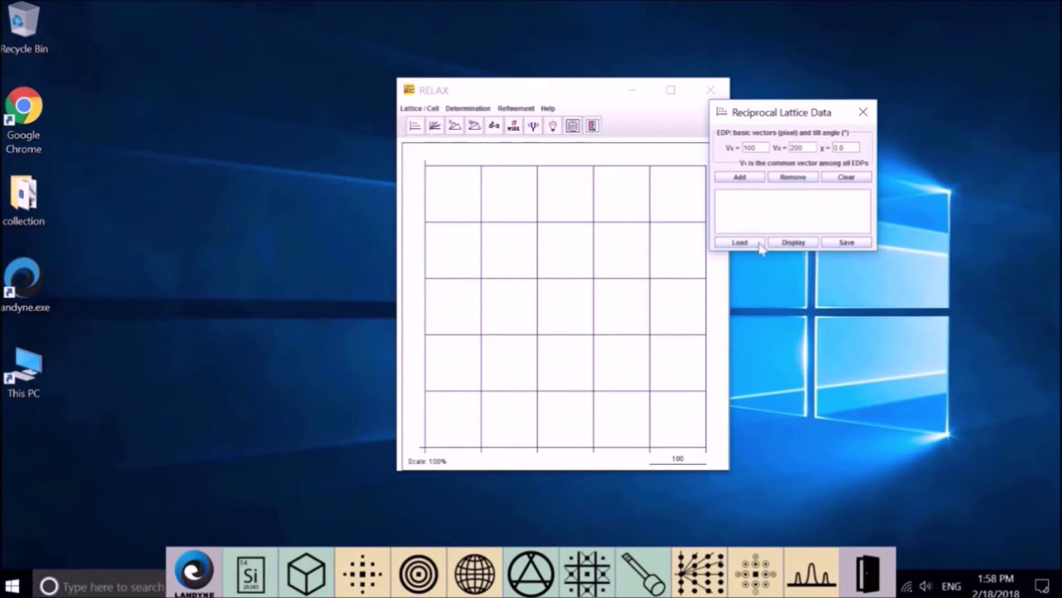
{"action": "left_click", "coordinate": [423, 109]}
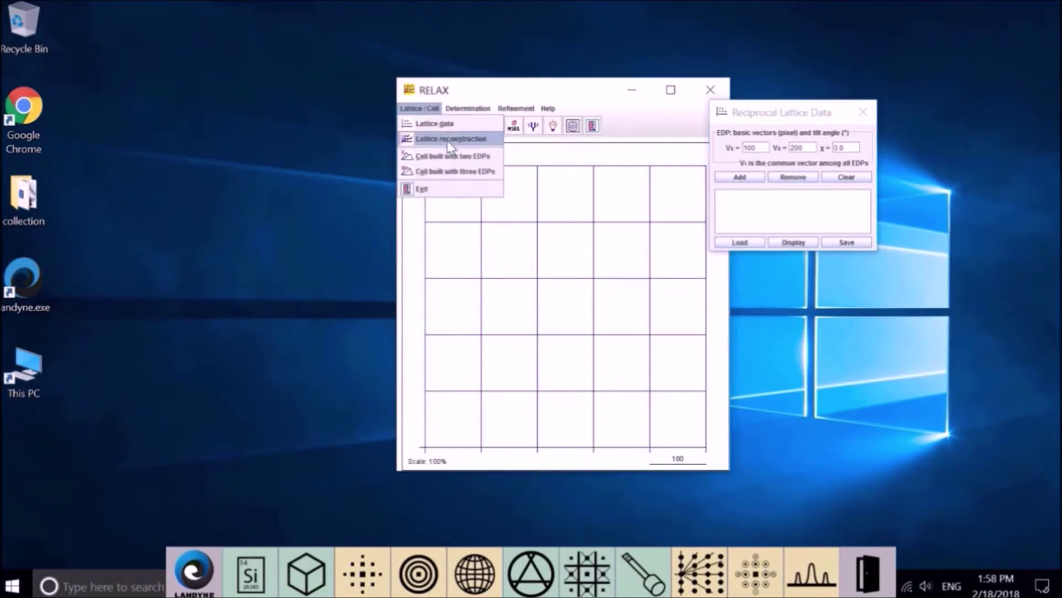
{"action": "left_click", "coordinate": [447, 139]}
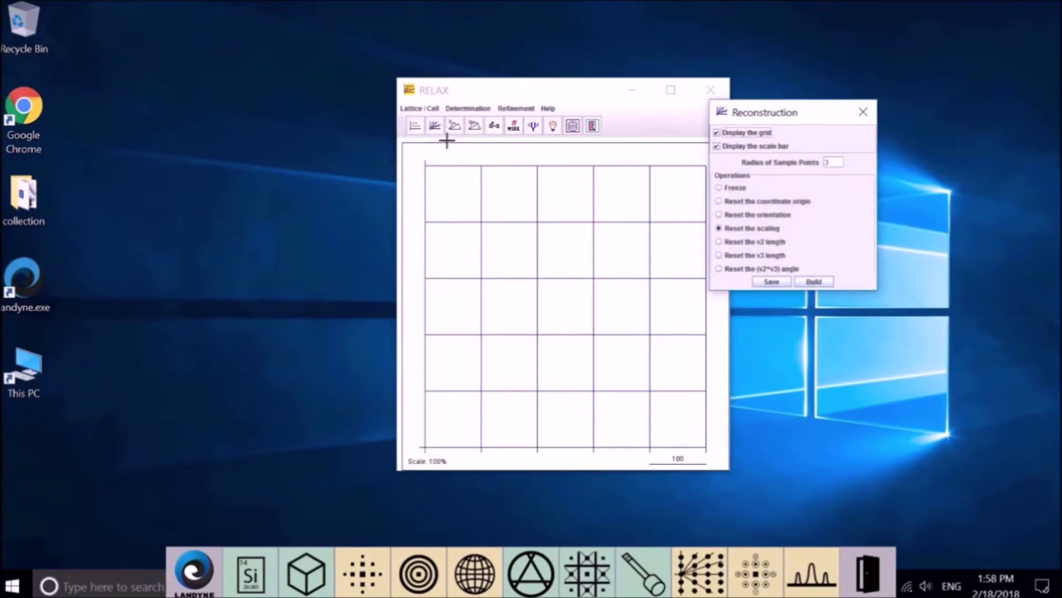
{"action": "left_click", "coordinate": [419, 110]}
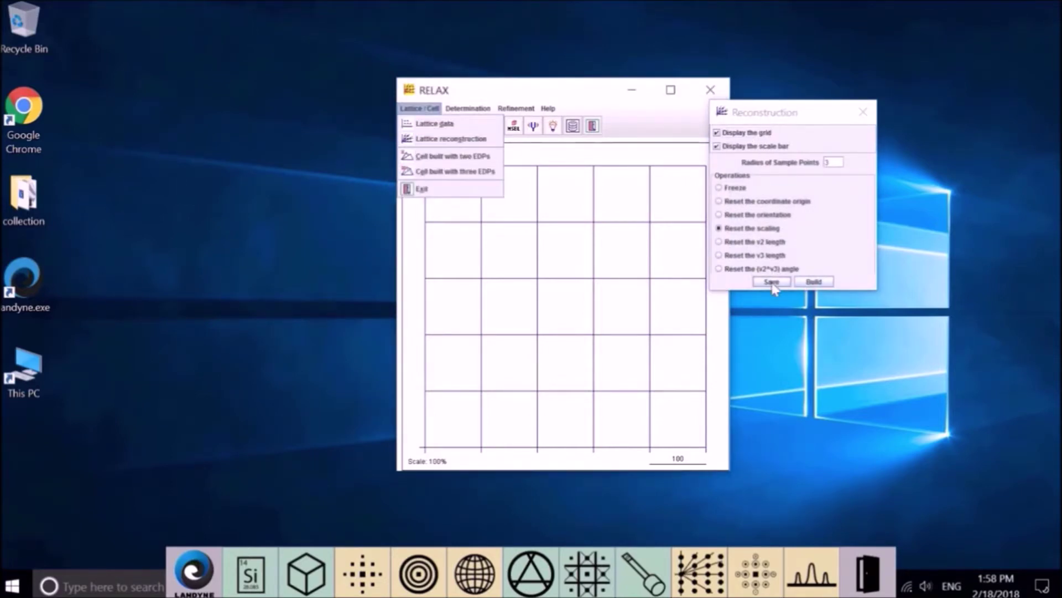
Open the two-EDP and three-EDP cell-building forms, then exit all Lattice / Cell windows
{"action": "left_click", "coordinate": [432, 157]}
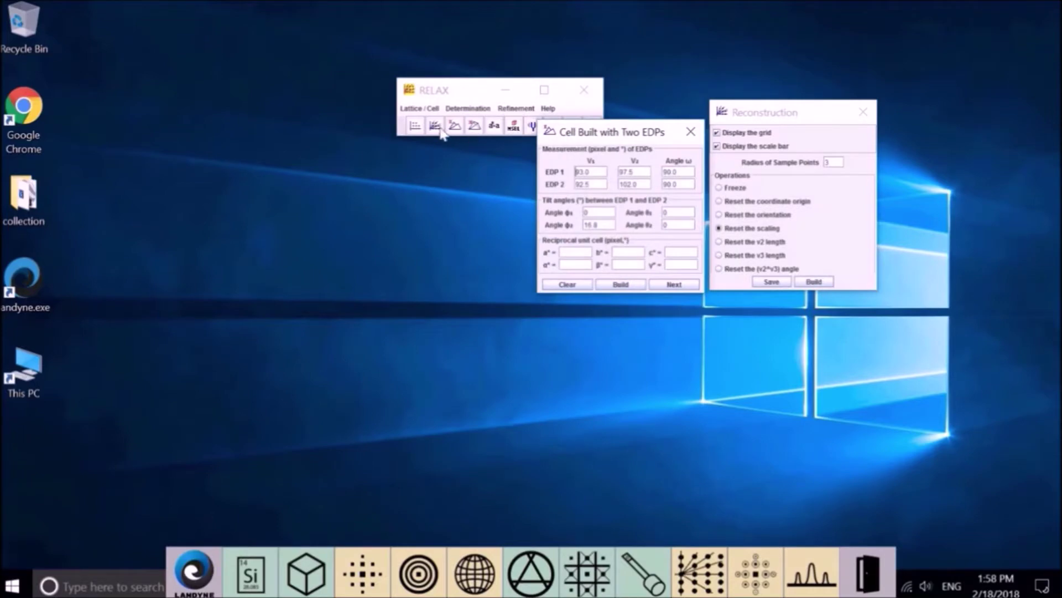
{"action": "left_click", "coordinate": [419, 109]}
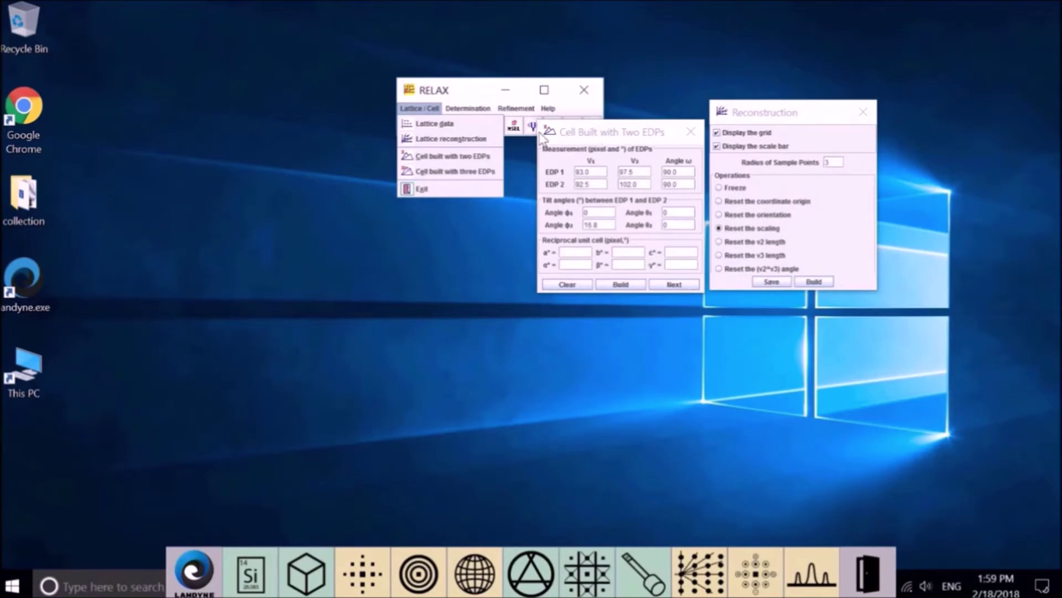
{"action": "left_click", "coordinate": [424, 172]}
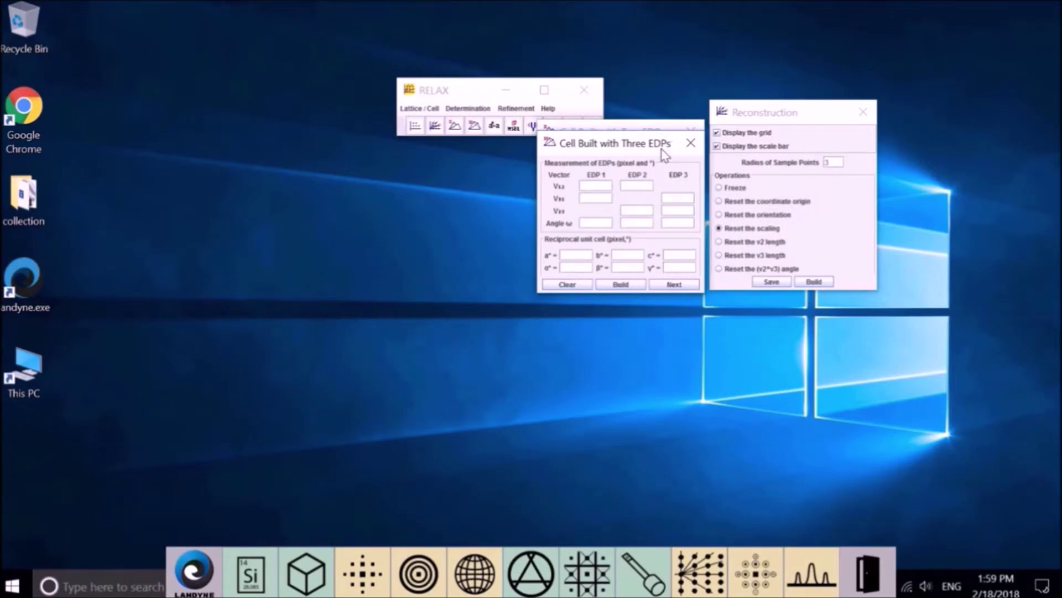
{"action": "left_click", "coordinate": [421, 110]}
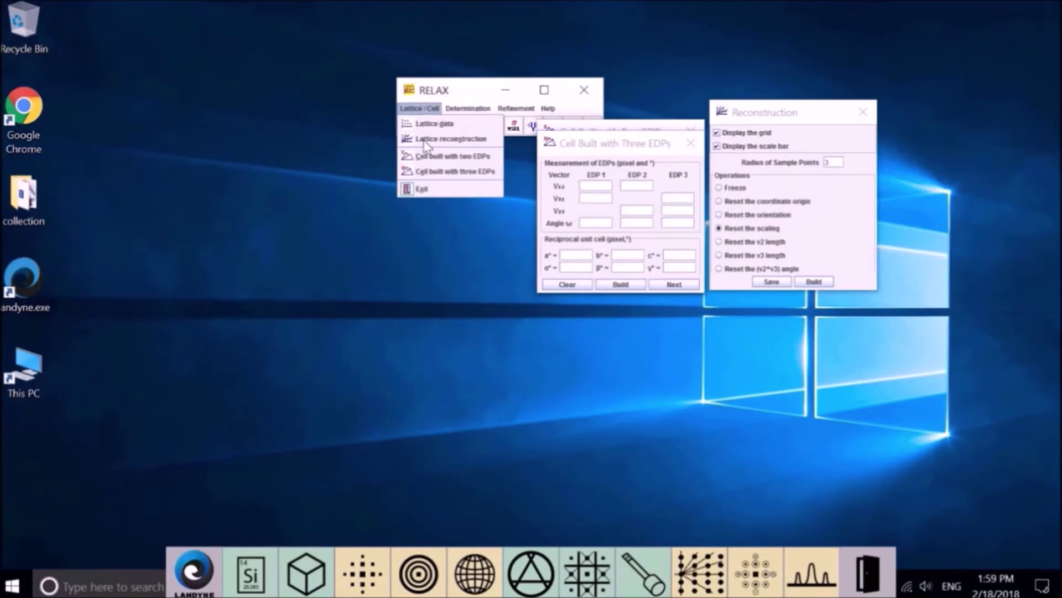
{"action": "left_click", "coordinate": [422, 189]}
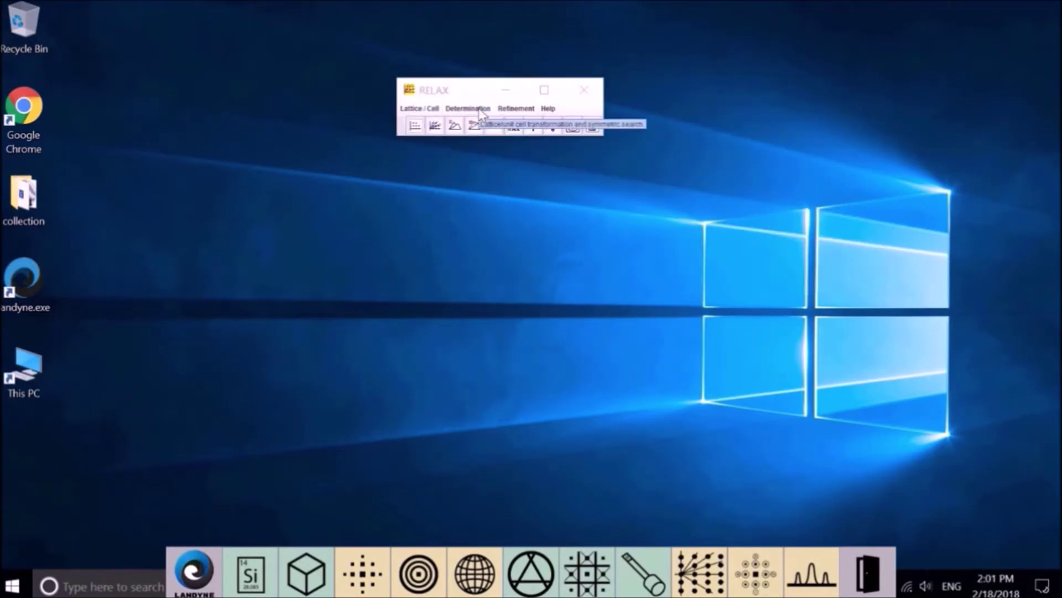
{"action": "left_click", "coordinate": [468, 109]}
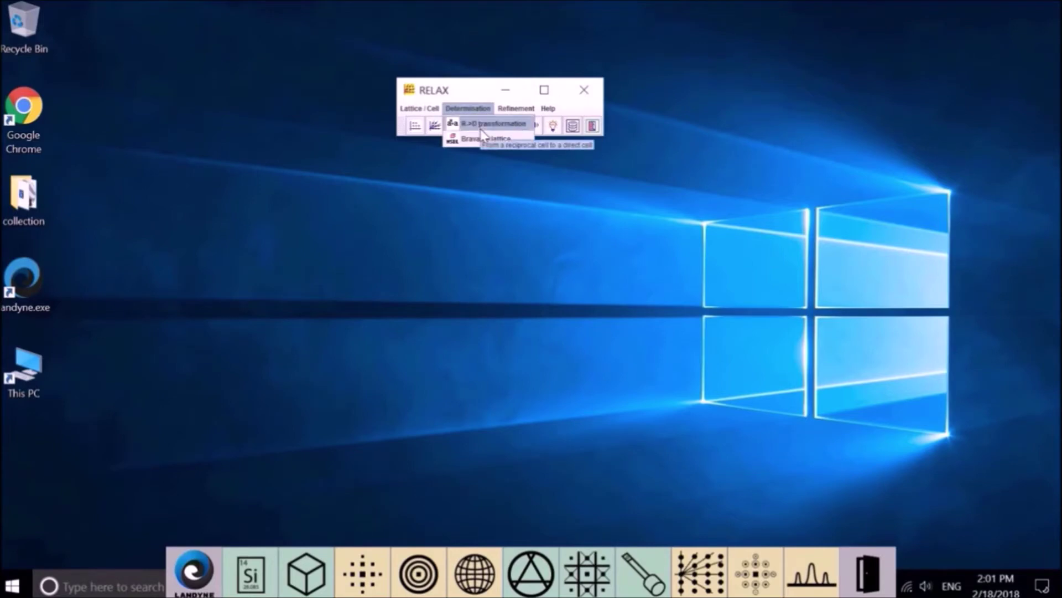
{"action": "left_click", "coordinate": [482, 126]}
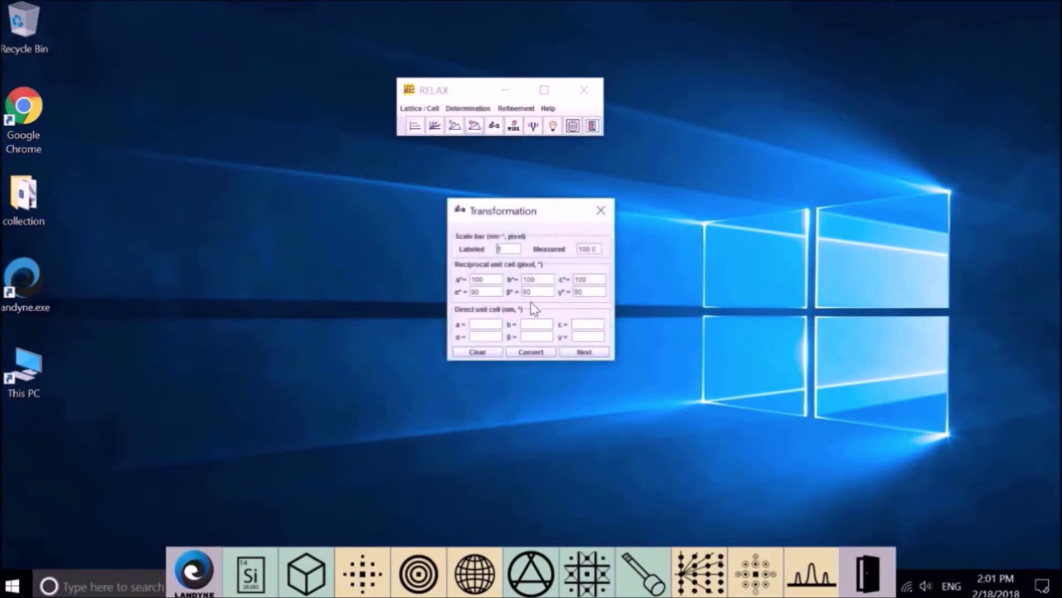
{"action": "left_click", "coordinate": [475, 292]}
{"action": "type", "text": "90"}
{"action": "left_click", "coordinate": [459, 110]}
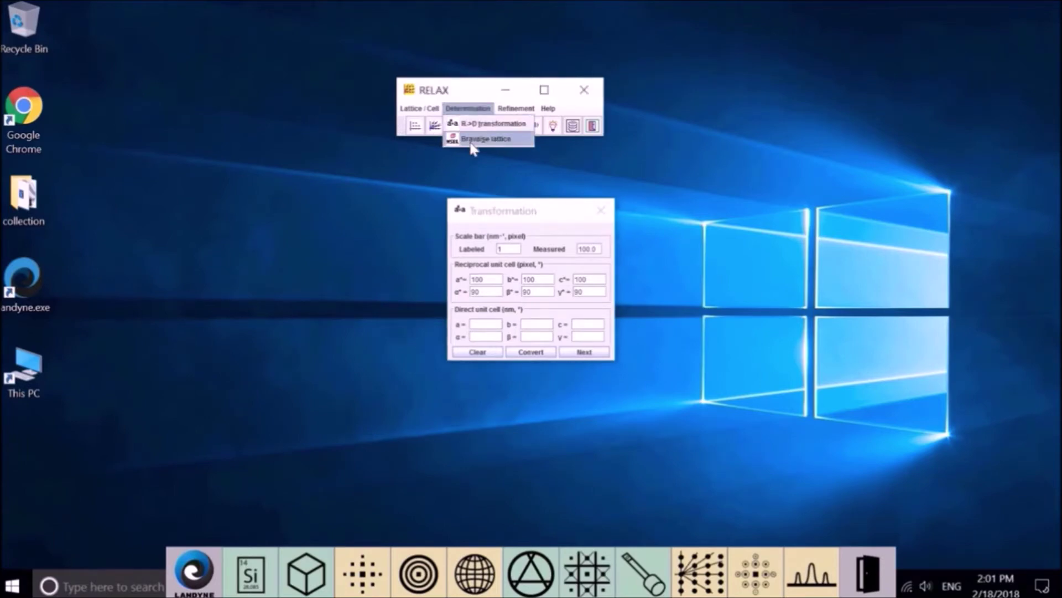
{"action": "left_click", "coordinate": [473, 139]}
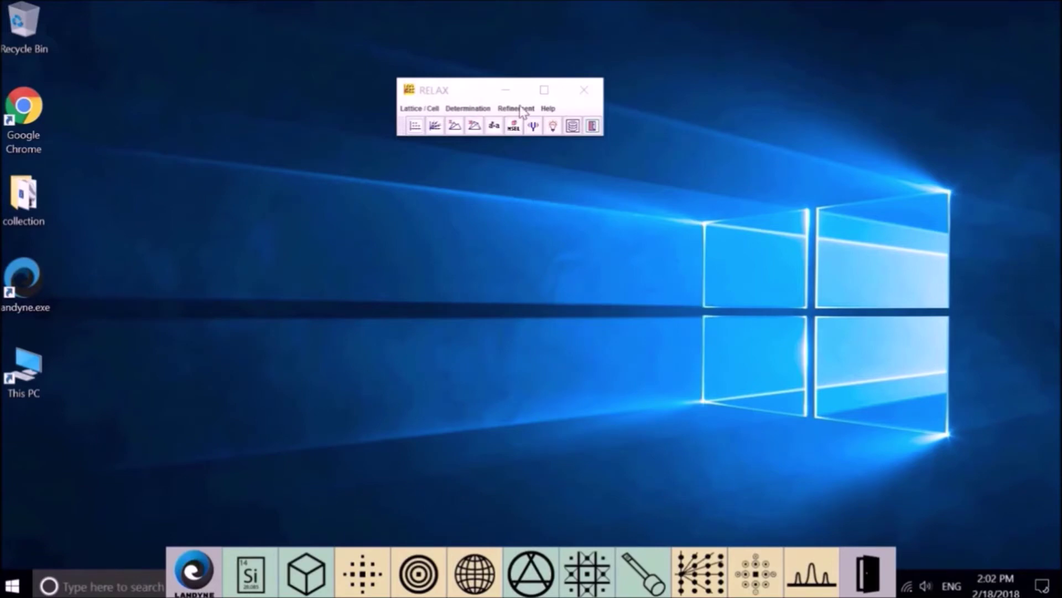
{"action": "left_click", "coordinate": [519, 109]}
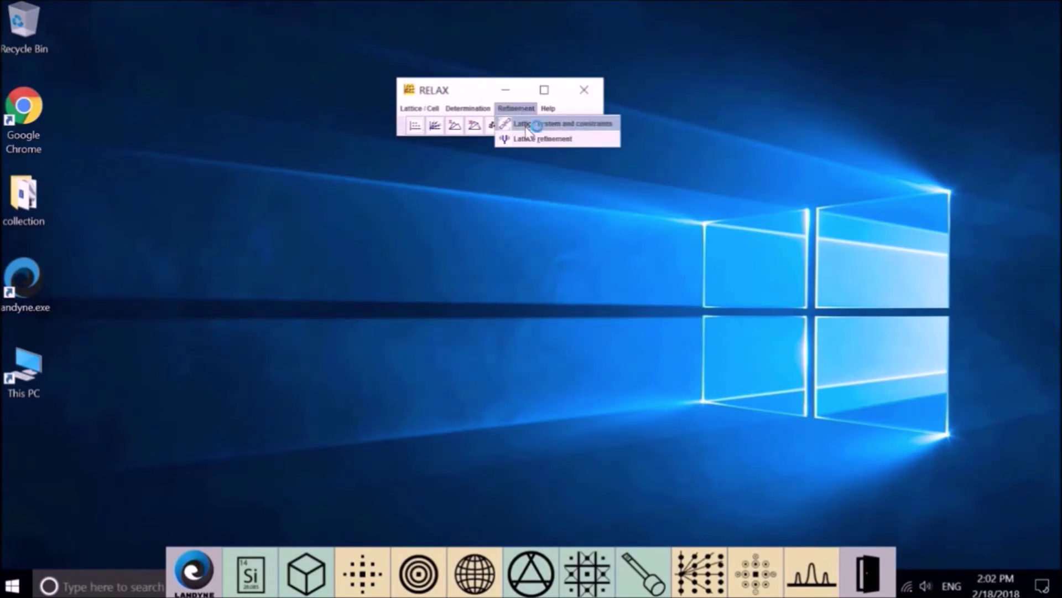
{"action": "left_click", "coordinate": [526, 124]}
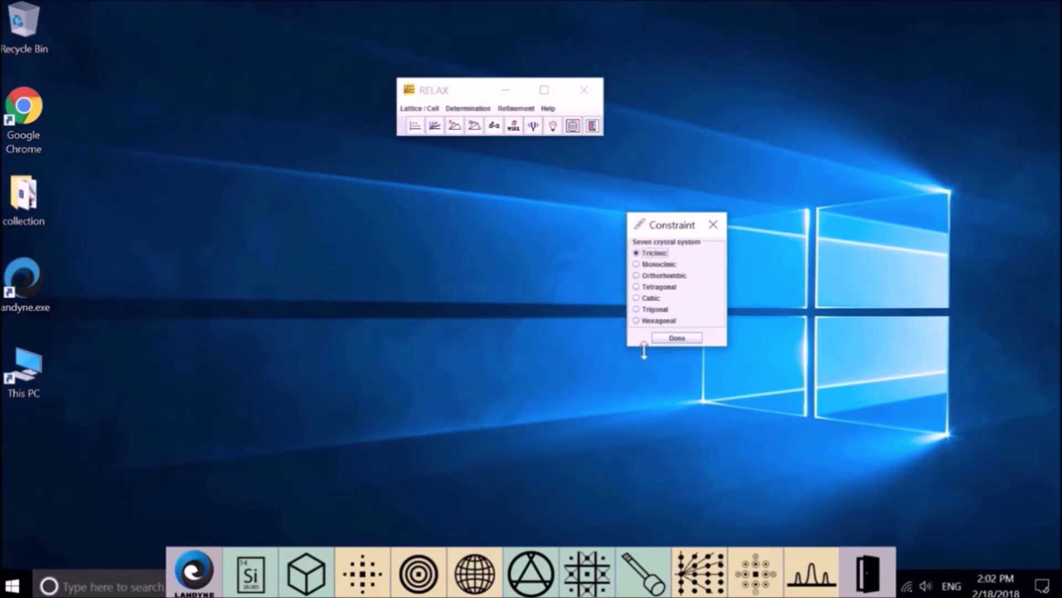
{"action": "left_click", "coordinate": [517, 108]}
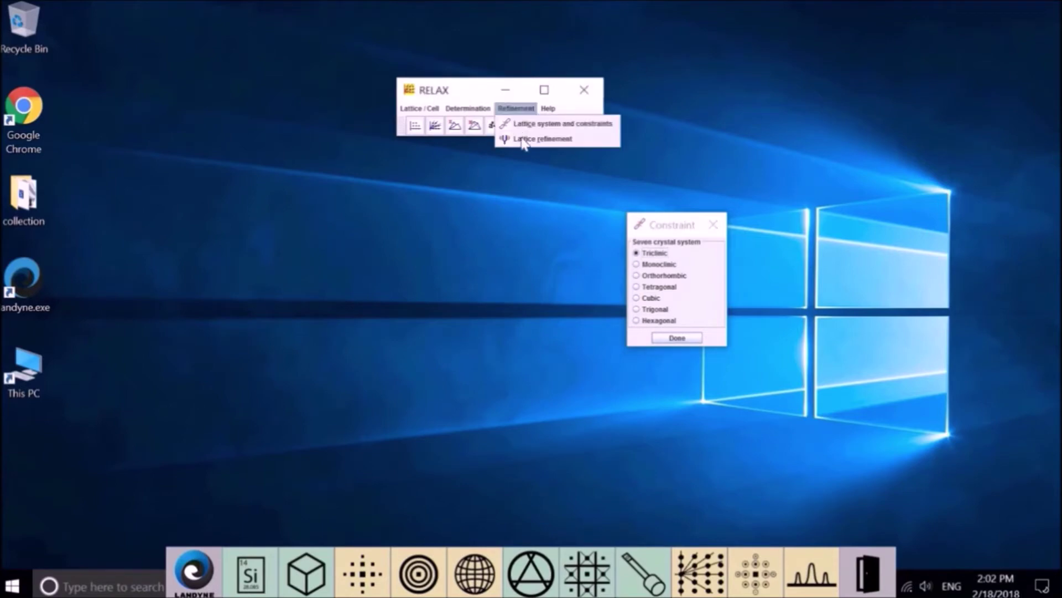
{"action": "left_click", "coordinate": [523, 140]}
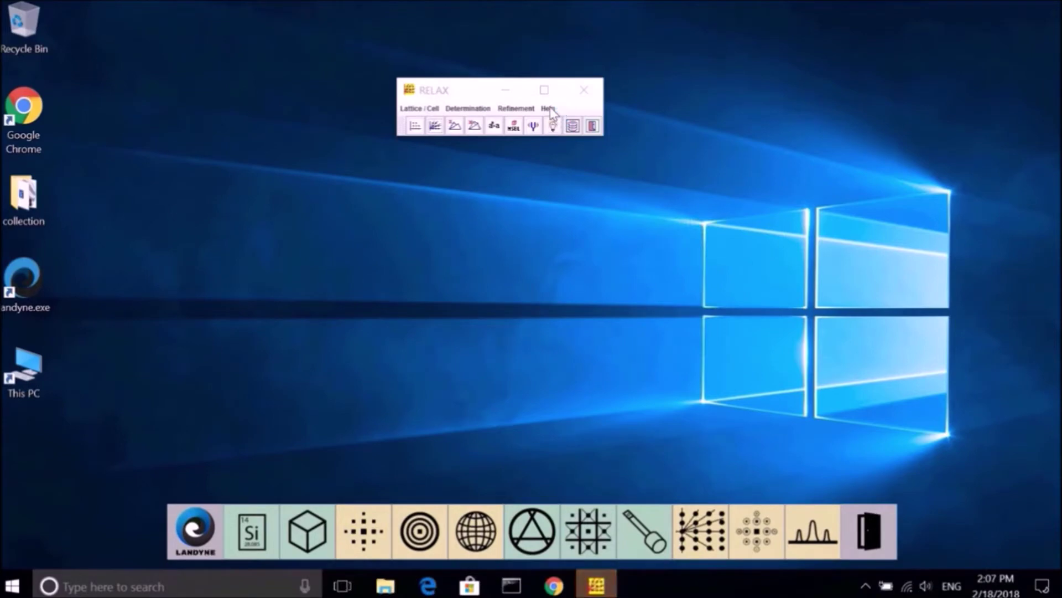
{"action": "left_click", "coordinate": [549, 109]}
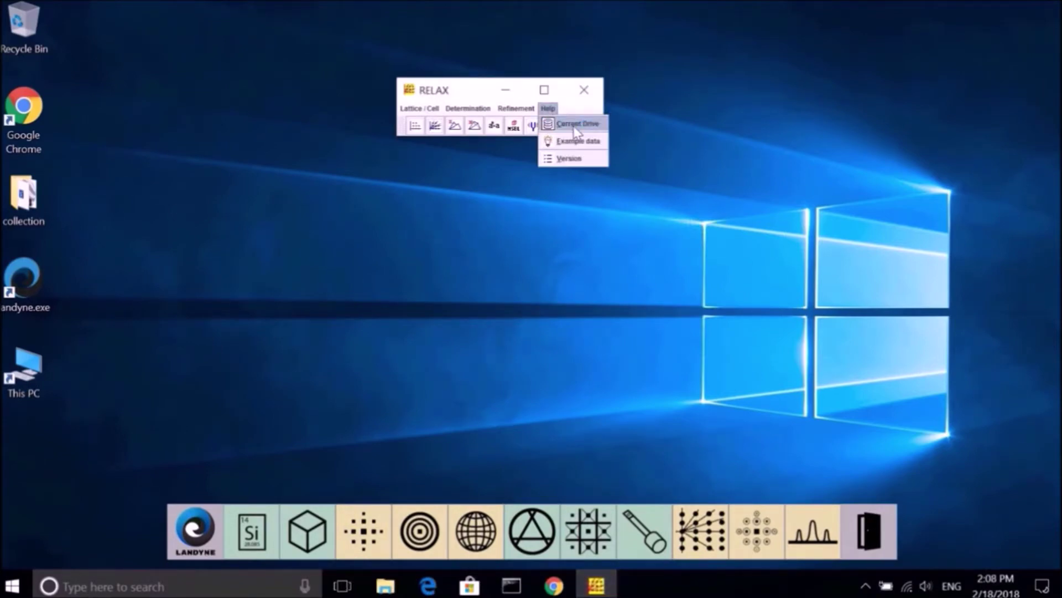
{"action": "left_click", "coordinate": [574, 125]}
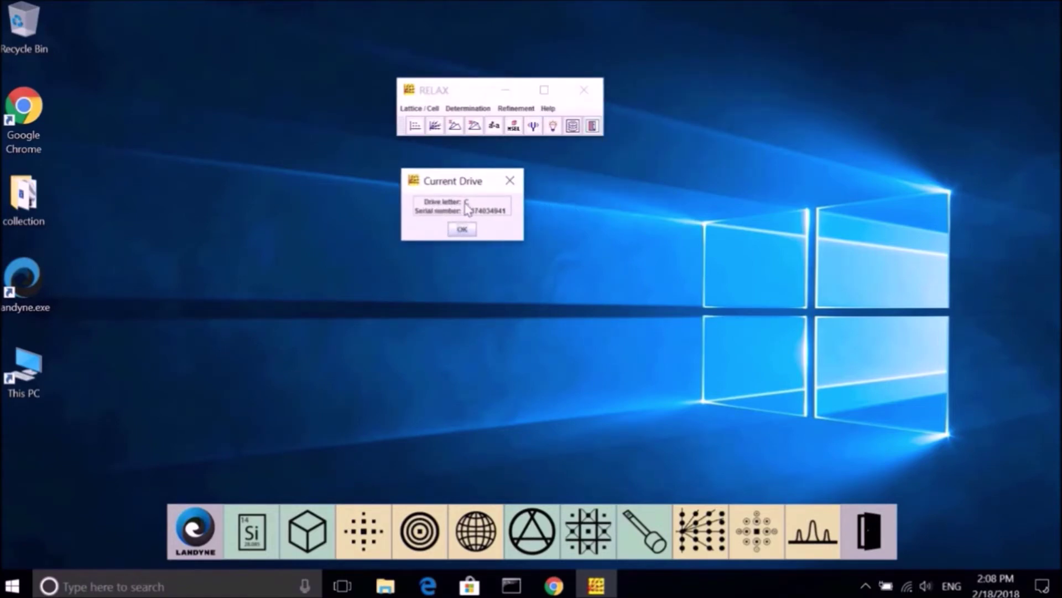
{"action": "left_click", "coordinate": [462, 229]}
{"action": "left_click", "coordinate": [548, 109]}
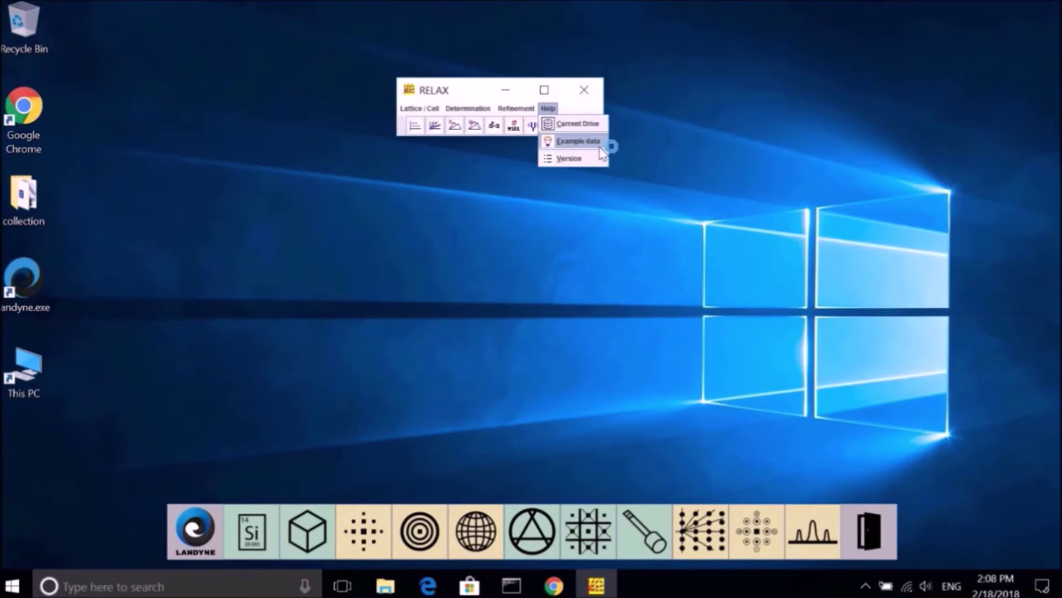
{"action": "left_click", "coordinate": [570, 159]}
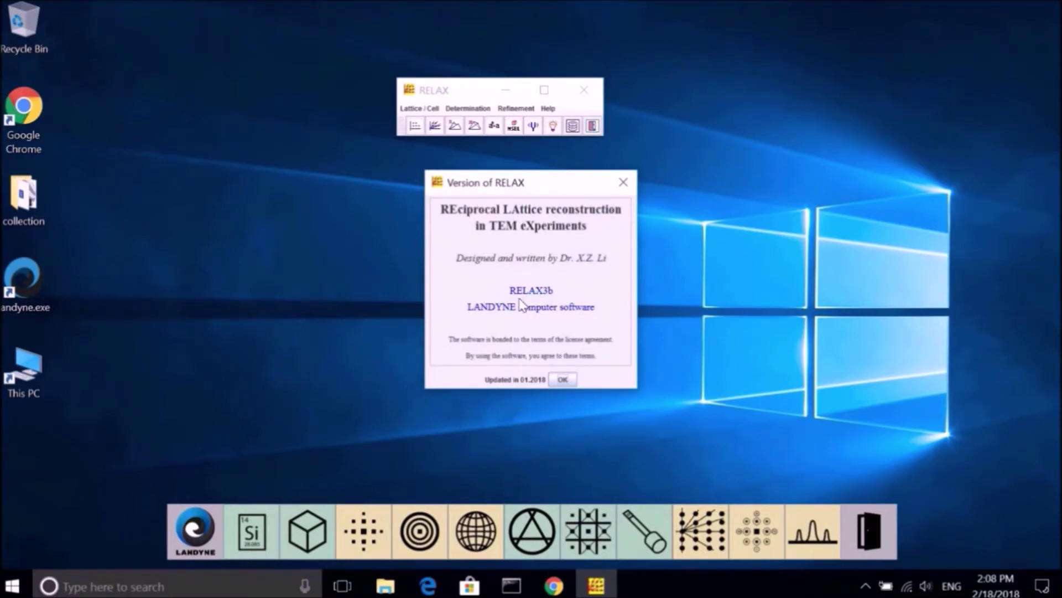
{"action": "key", "text": "Return"}
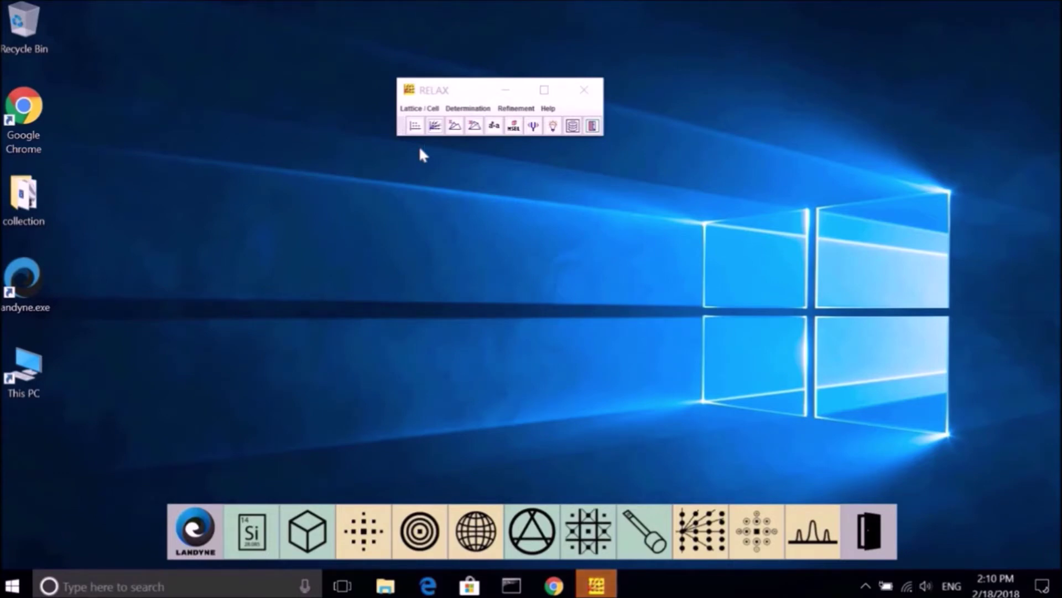
{"action": "left_click", "coordinate": [416, 109]}
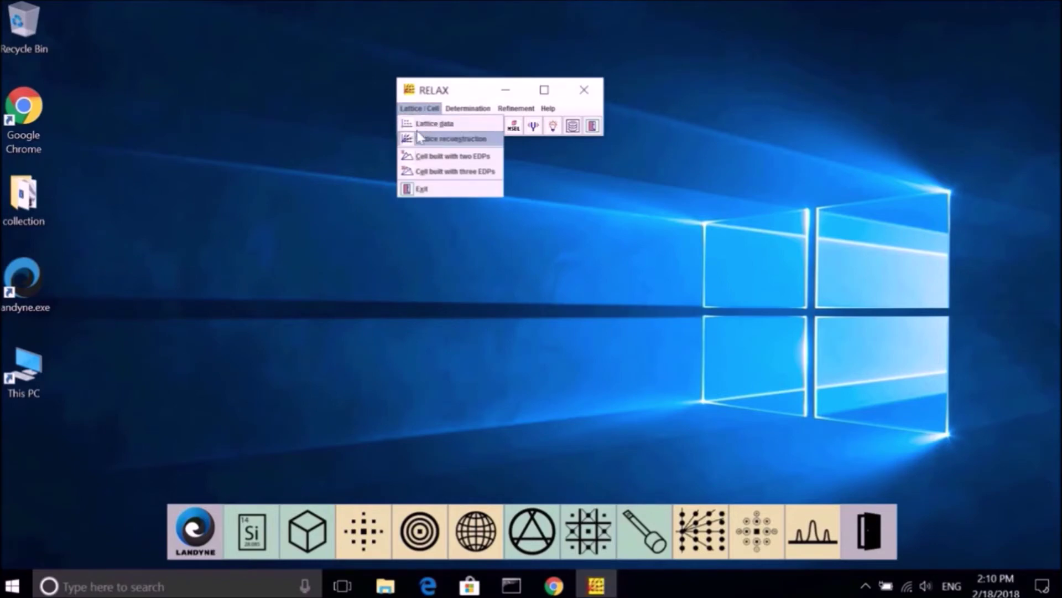
{"action": "left_click", "coordinate": [463, 92]}
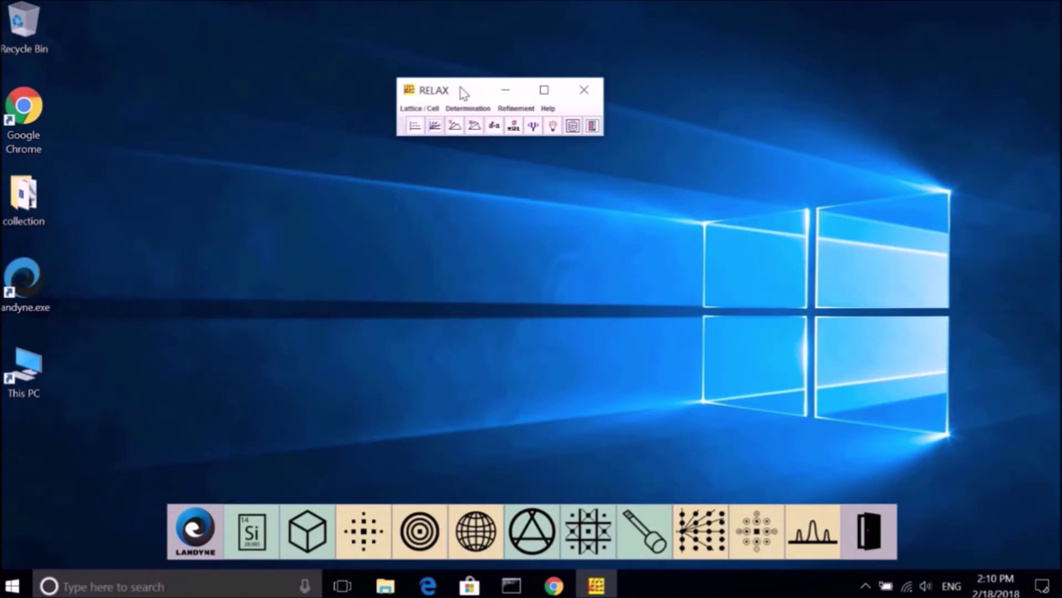
{"action": "left_click", "coordinate": [421, 110]}
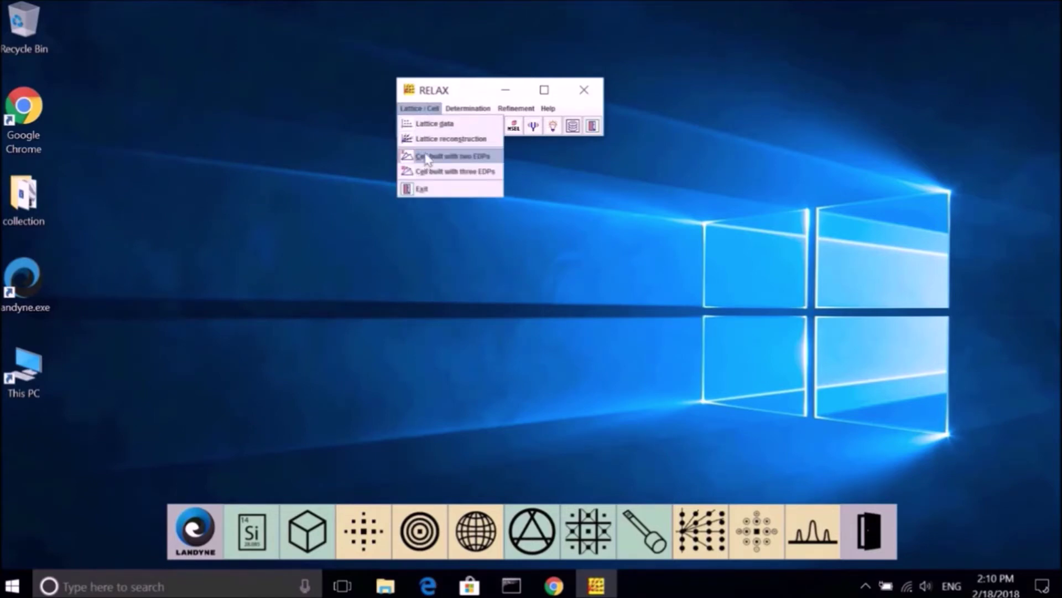
{"action": "left_click", "coordinate": [439, 94]}
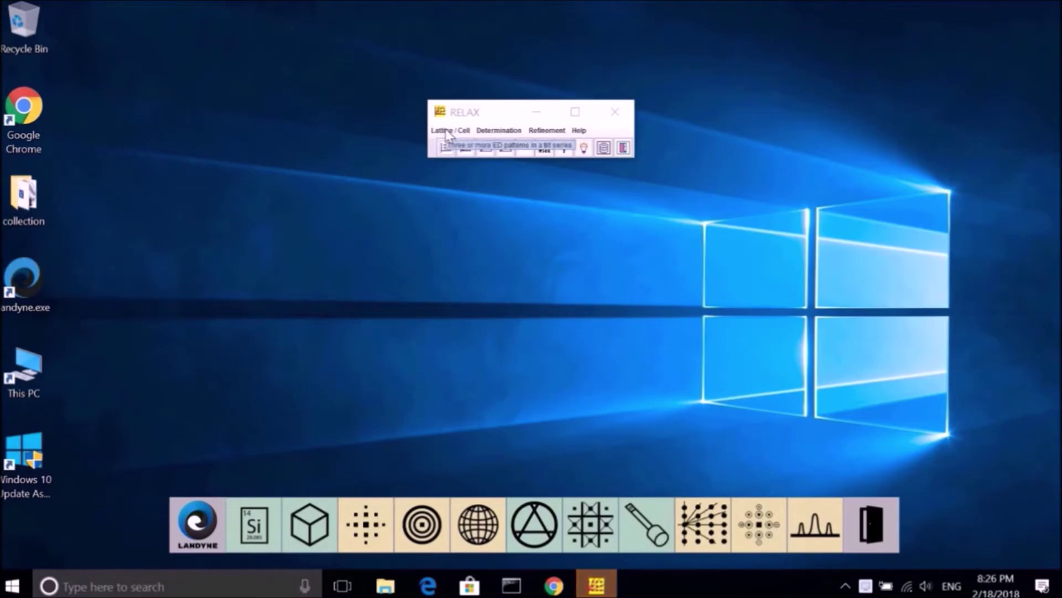
Open the Reciprocal Lattice Data editor and load the four example EDP rows (tilts -18.37 to 33.6)
{"action": "left_click", "coordinate": [447, 131]}
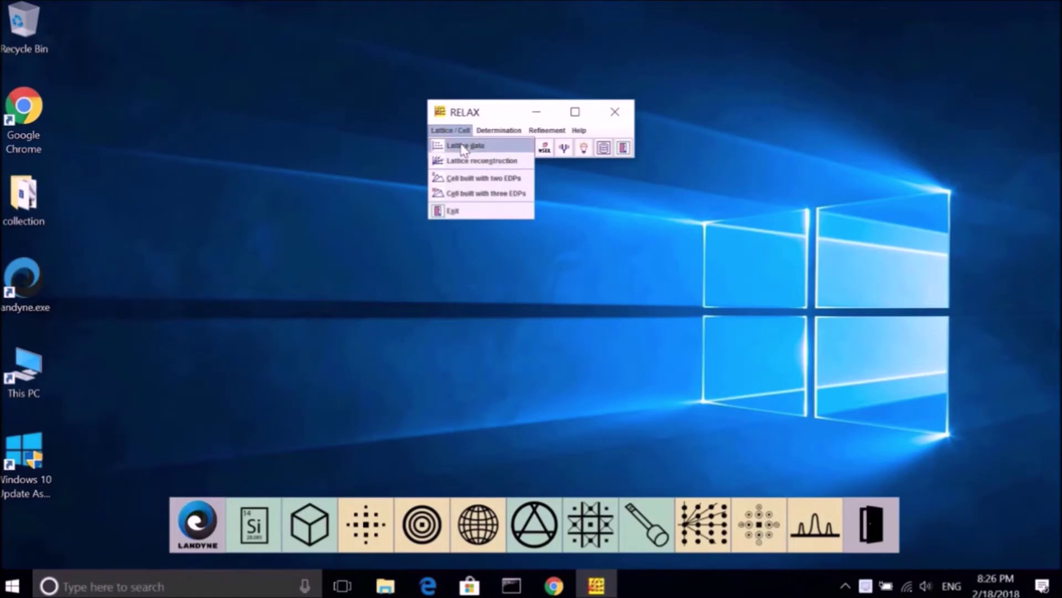
{"action": "left_click", "coordinate": [463, 146]}
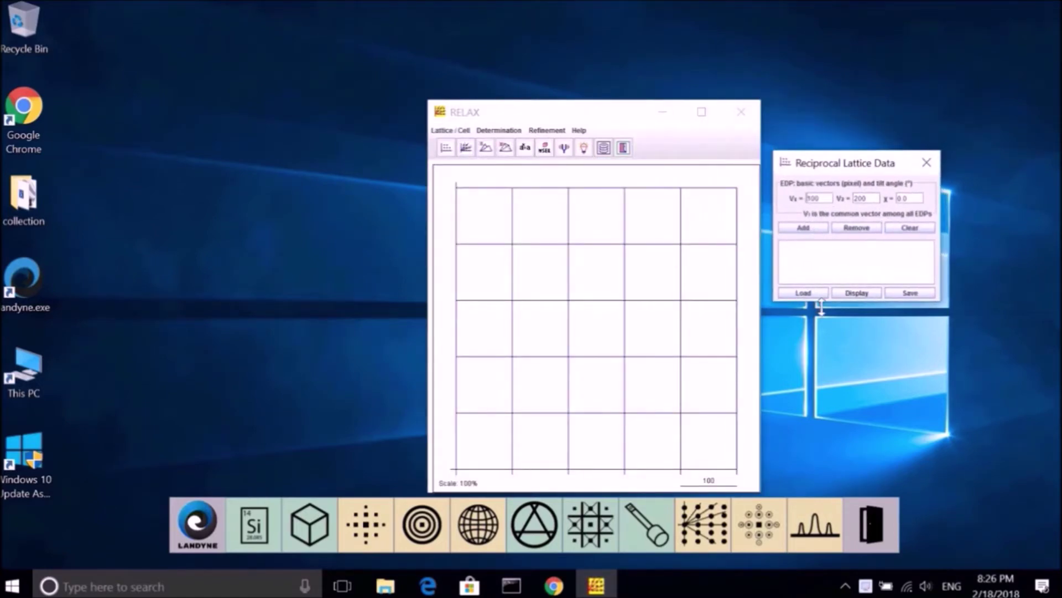
{"action": "left_click", "coordinate": [585, 149]}
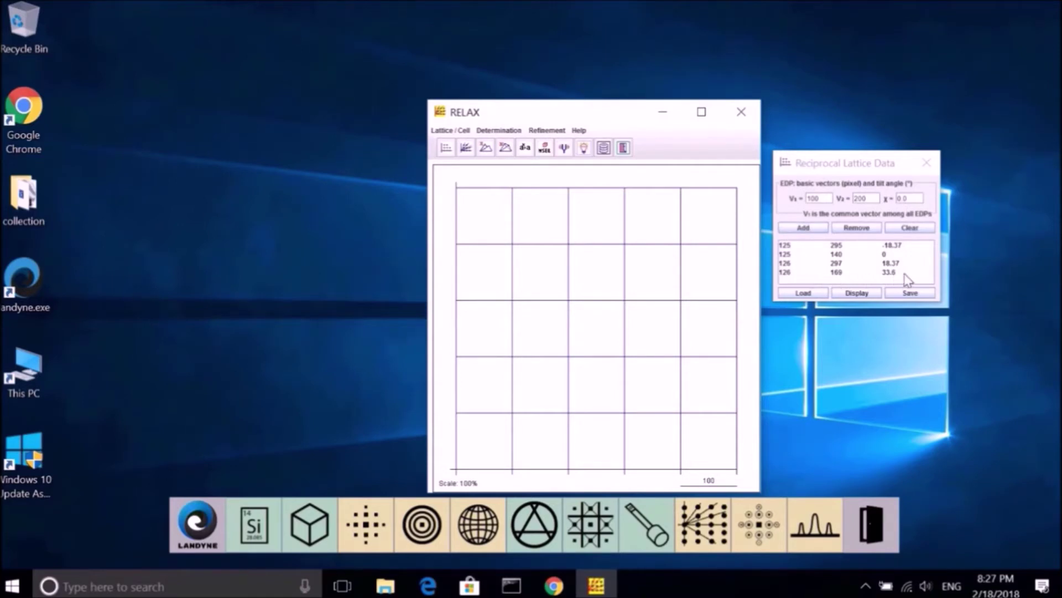
Select the 126 169 33.6 pattern row and display its lattice points as circles on the grid
{"action": "left_click", "coordinate": [837, 272]}
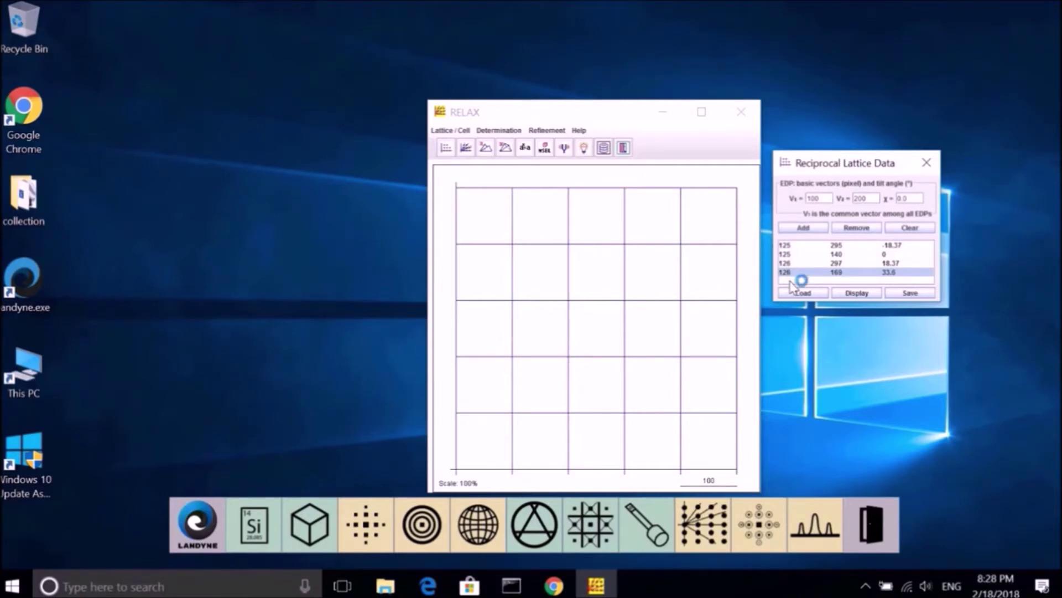
{"action": "left_click", "coordinate": [857, 295]}
{"action": "left_click", "coordinate": [857, 292]}
Open the Reconstruction dialog beside the plot, set sample-point radius to 5, and choose Reset the coordinate origin
{"action": "left_click", "coordinate": [444, 132]}
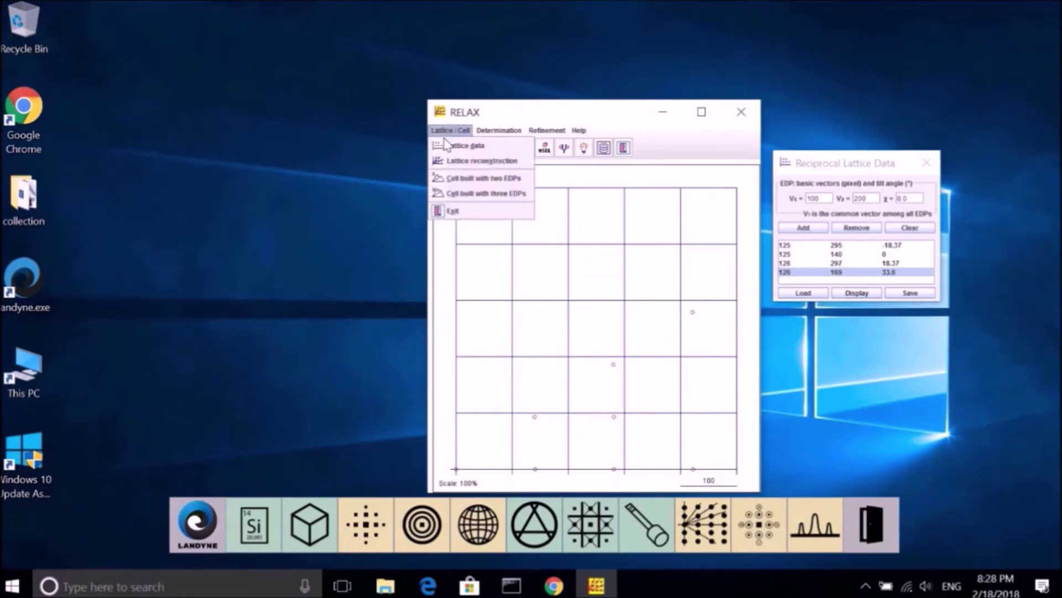
{"action": "left_click", "coordinate": [467, 162]}
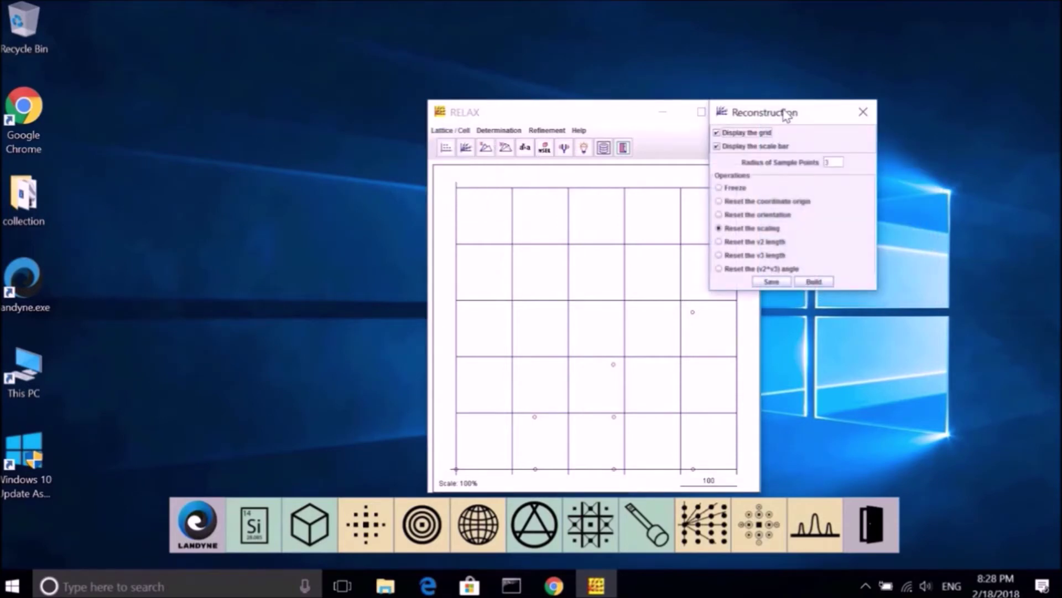
{"action": "left_click_drag", "start_coordinate": [787, 113], "coordinate": [845, 217]}
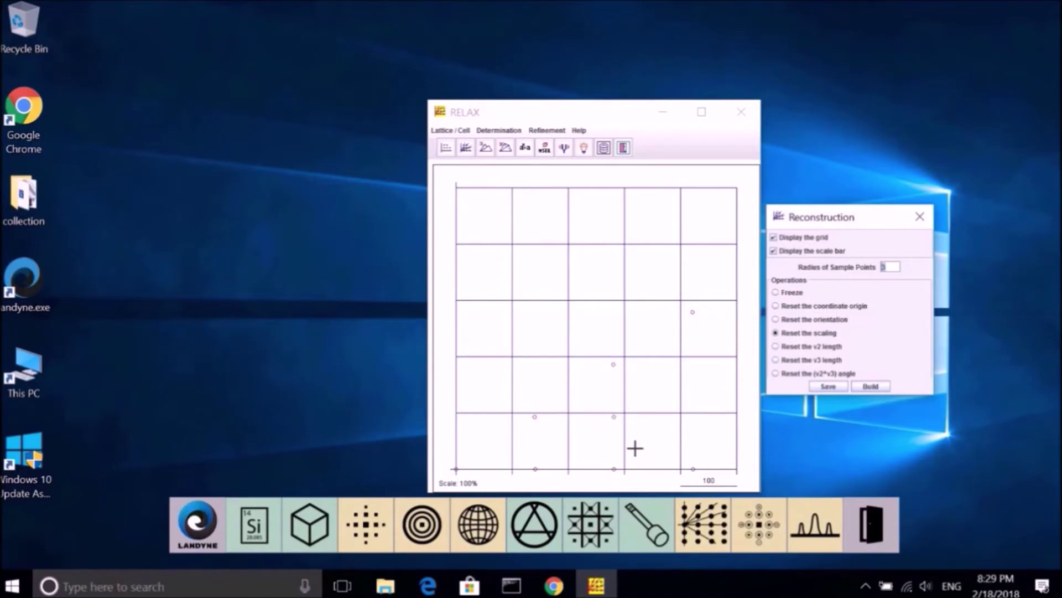
{"action": "type", "text": "5"}
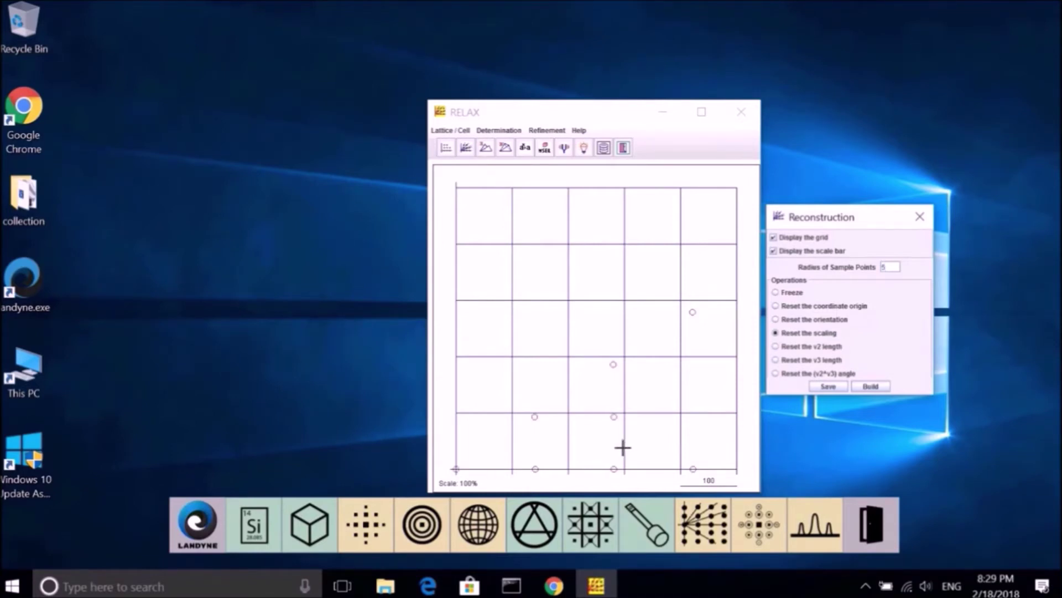
{"action": "left_click", "coordinate": [785, 311]}
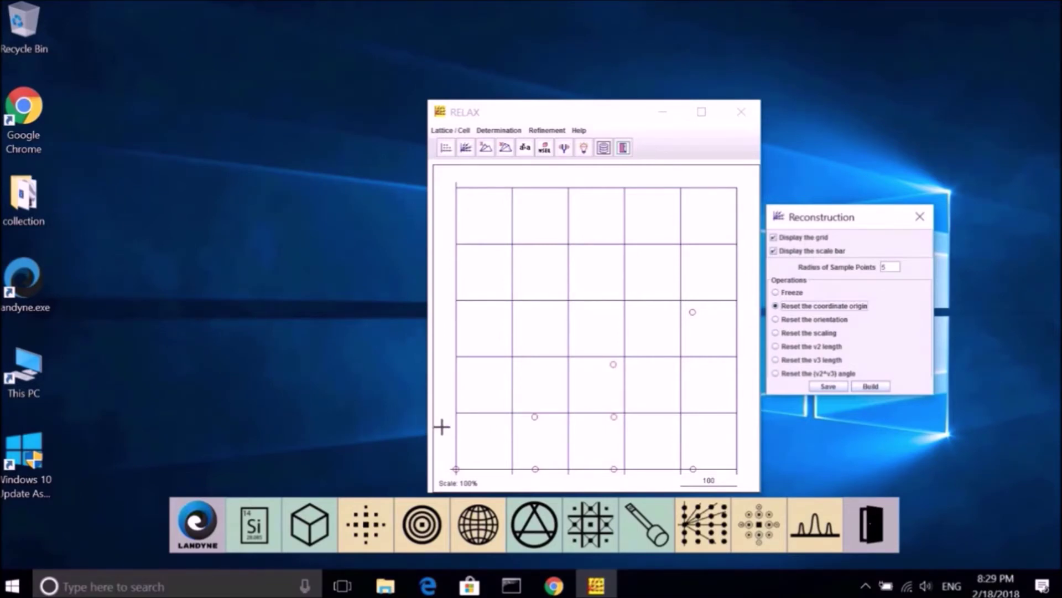
Drag the lattice origin up onto the grid's middle horizontal line
{"action": "left_click_drag", "start_coordinate": [441, 427], "coordinate": [445, 271]}
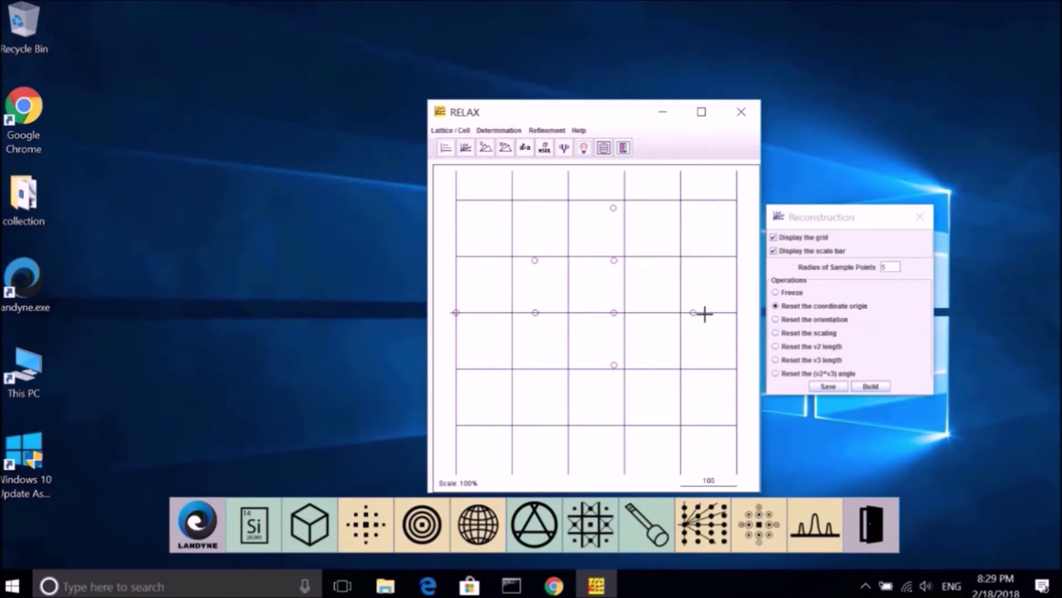
{"action": "left_click", "coordinate": [775, 319]}
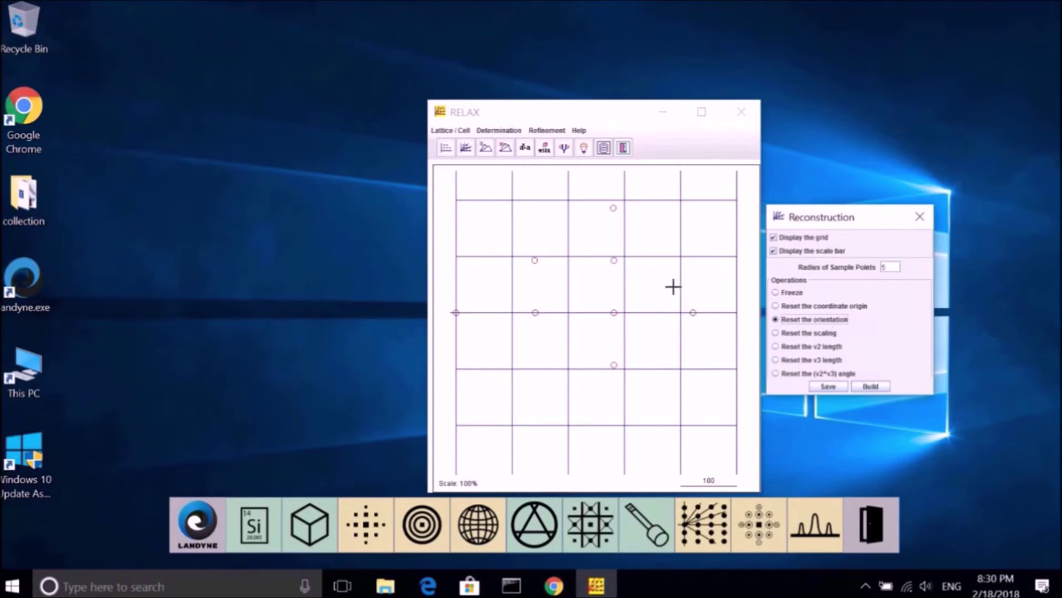
Rotate the lattice and fine-tune it so the point row lies along the middle grid line
{"action": "left_click_drag", "start_coordinate": [674, 288], "coordinate": [547, 303]}
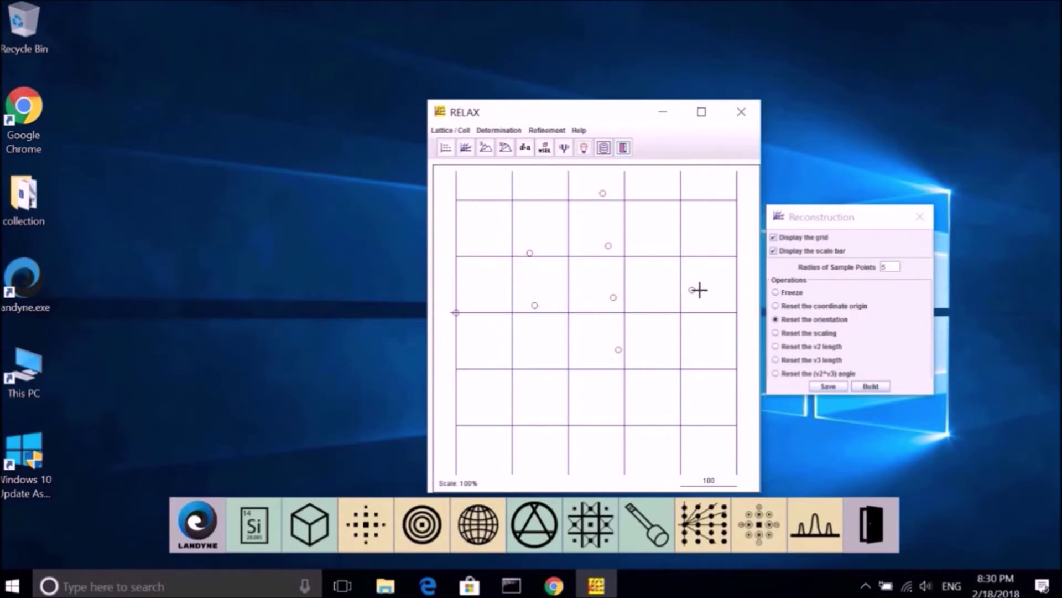
{"action": "left_click", "coordinate": [686, 298]}
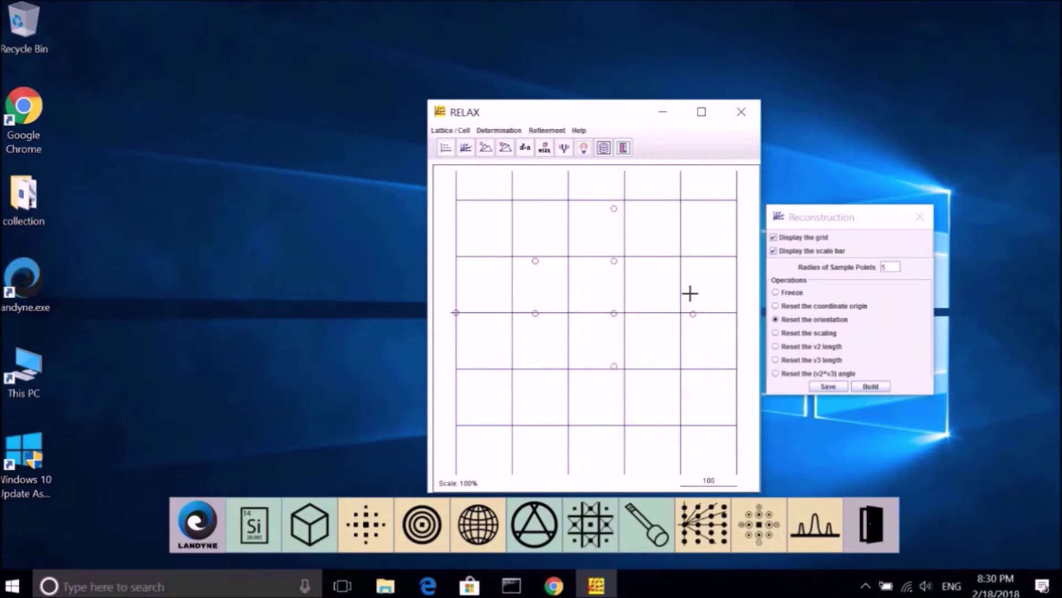
{"action": "left_click", "coordinate": [689, 293]}
{"action": "left_click", "coordinate": [776, 340]}
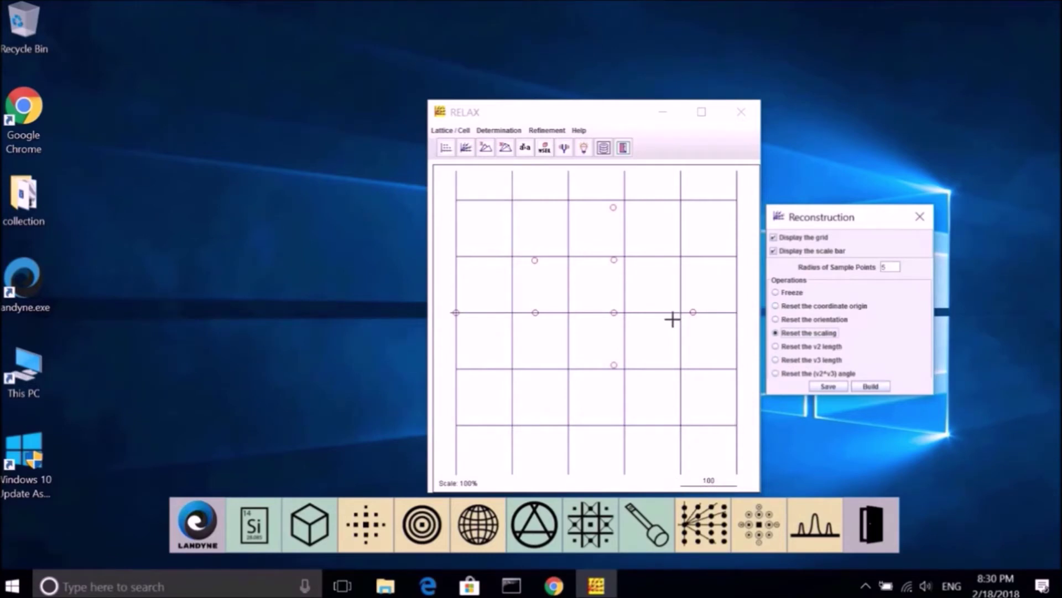
Shrink the point pattern to 79.7% scale, then widen the v2 length so vertical lines meet the points
{"action": "left_click_drag", "start_coordinate": [639, 327], "coordinate": [594, 336]}
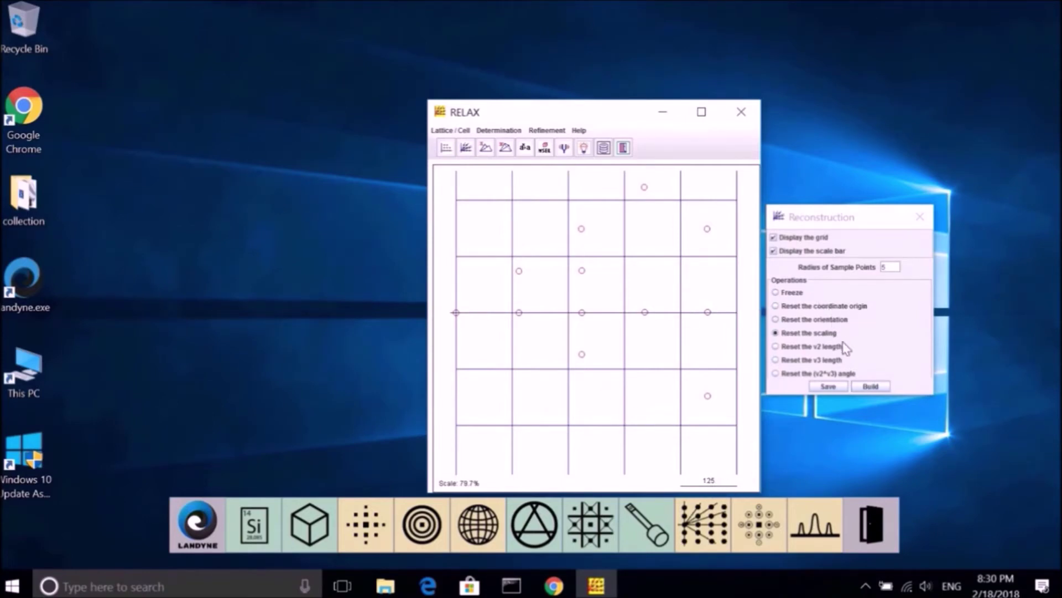
{"action": "left_click", "coordinate": [811, 348]}
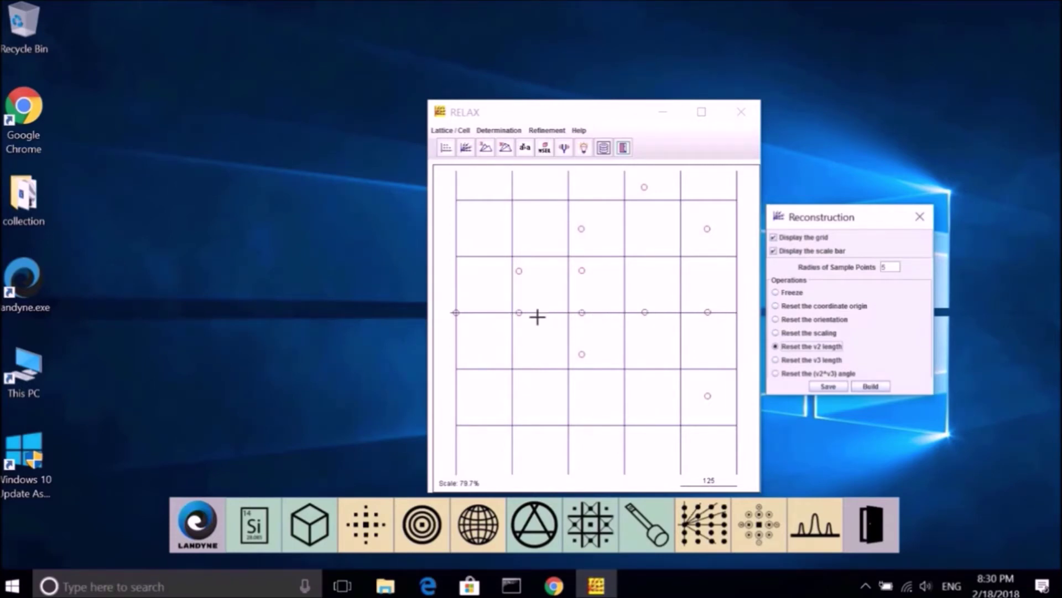
{"action": "left_click_drag", "start_coordinate": [538, 338], "coordinate": [606, 329]}
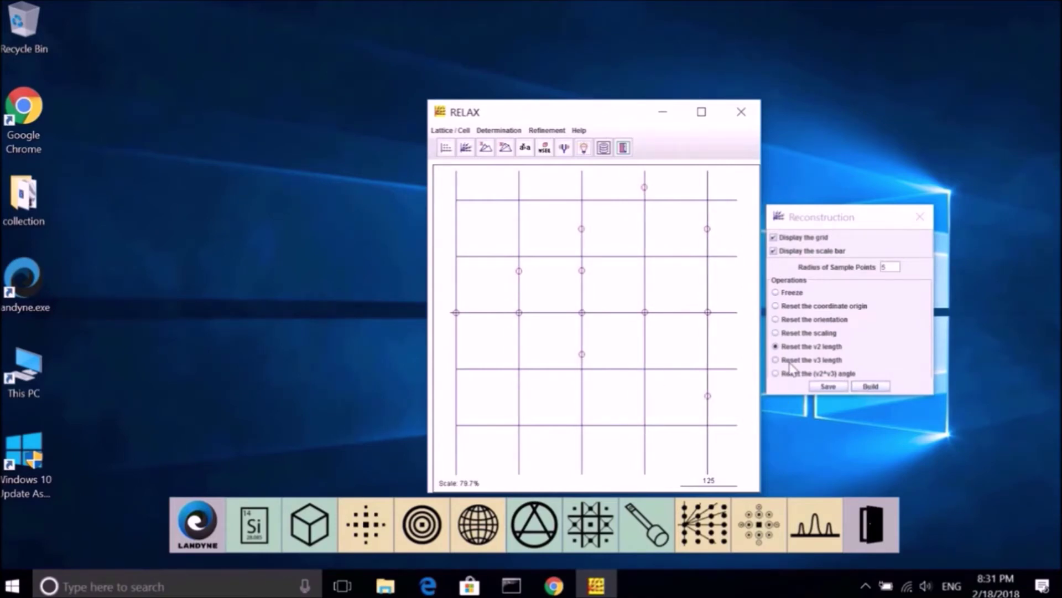
Use Reset the v3 length to shrink the horizontal grid spacing onto every lattice point
{"action": "left_click", "coordinate": [818, 361]}
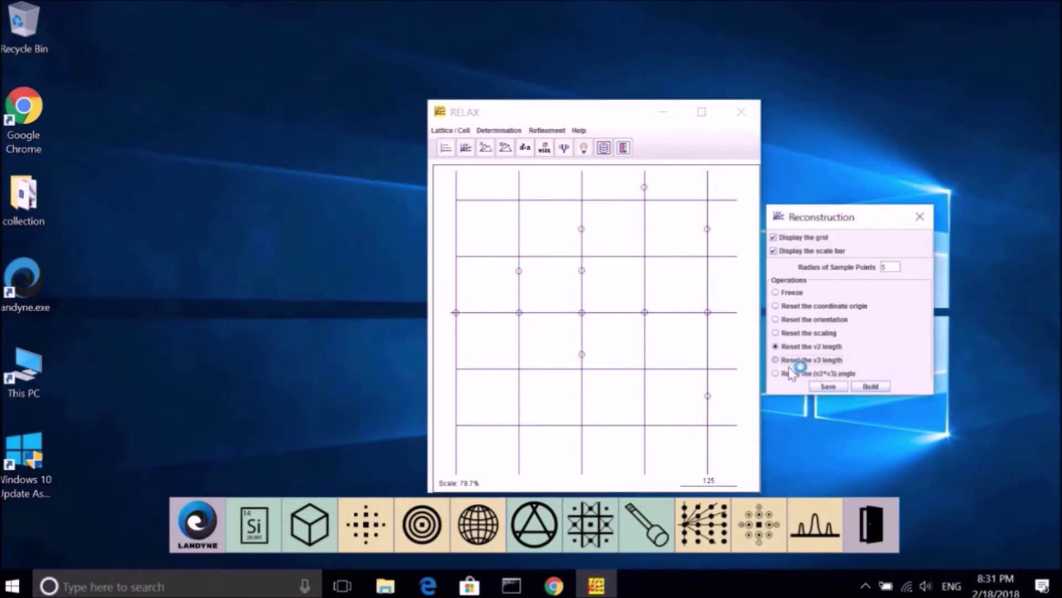
{"action": "left_click_drag", "start_coordinate": [547, 215], "coordinate": [564, 360]}
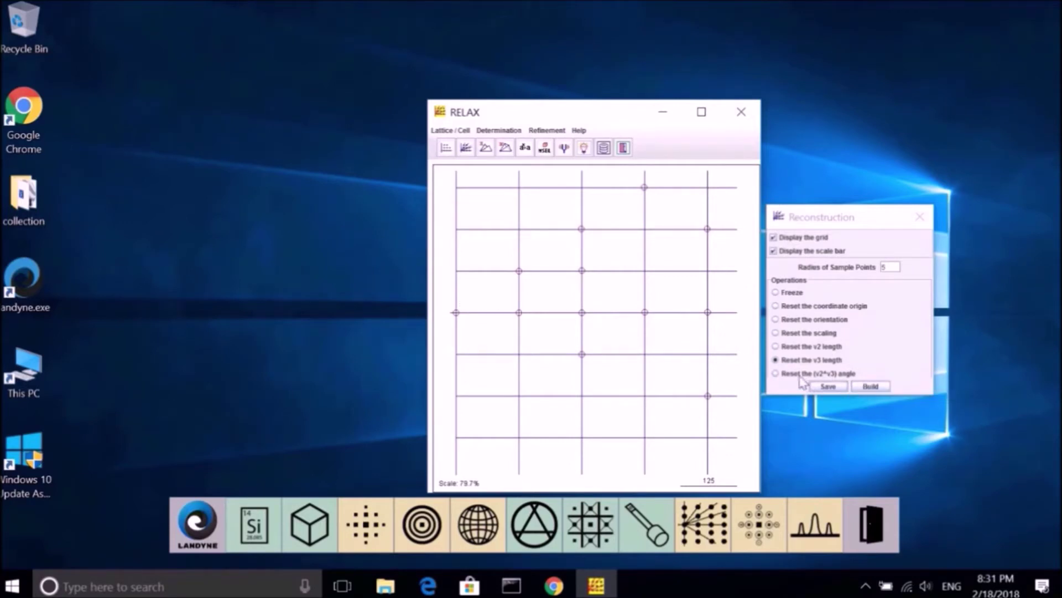
Reset the (v2^v3) angle, dragging the grid lines upright so they cross at right angles through the points
{"action": "left_click", "coordinate": [776, 374]}
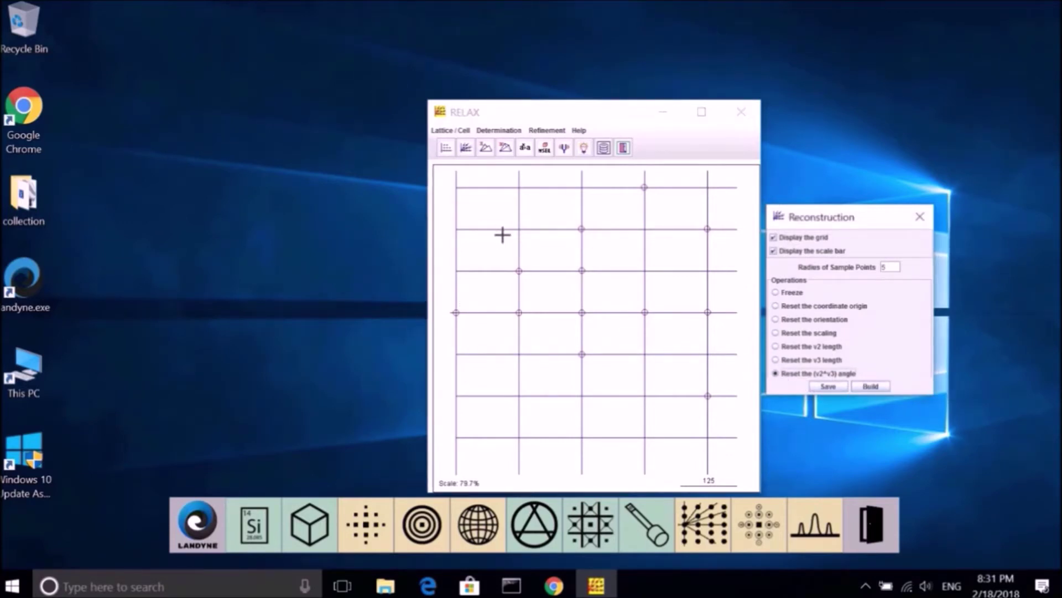
{"action": "left_click_drag", "start_coordinate": [503, 234], "coordinate": [661, 272]}
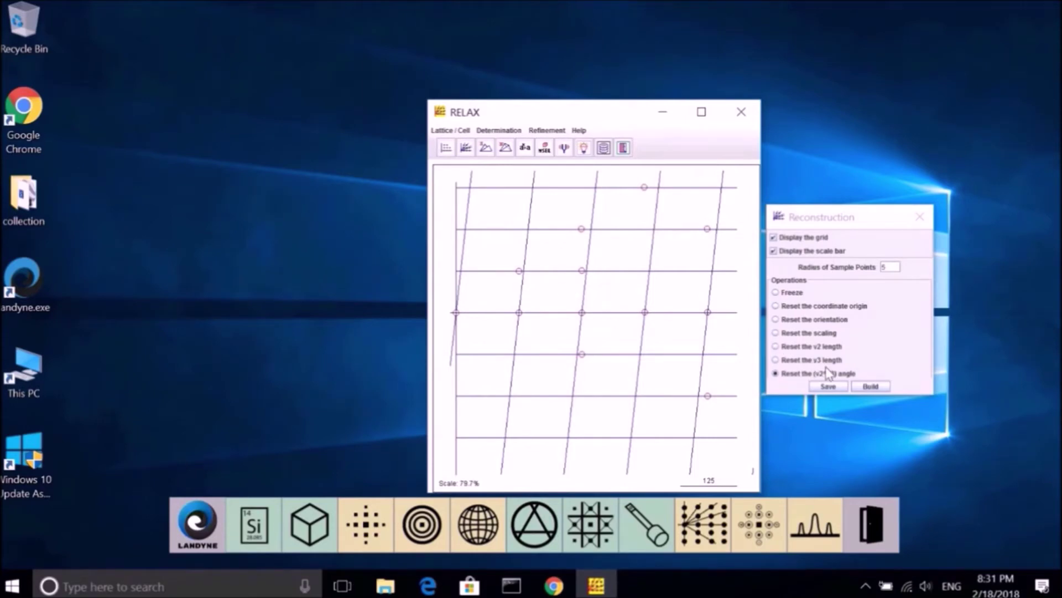
{"action": "left_click_drag", "start_coordinate": [494, 330], "coordinate": [586, 365]}
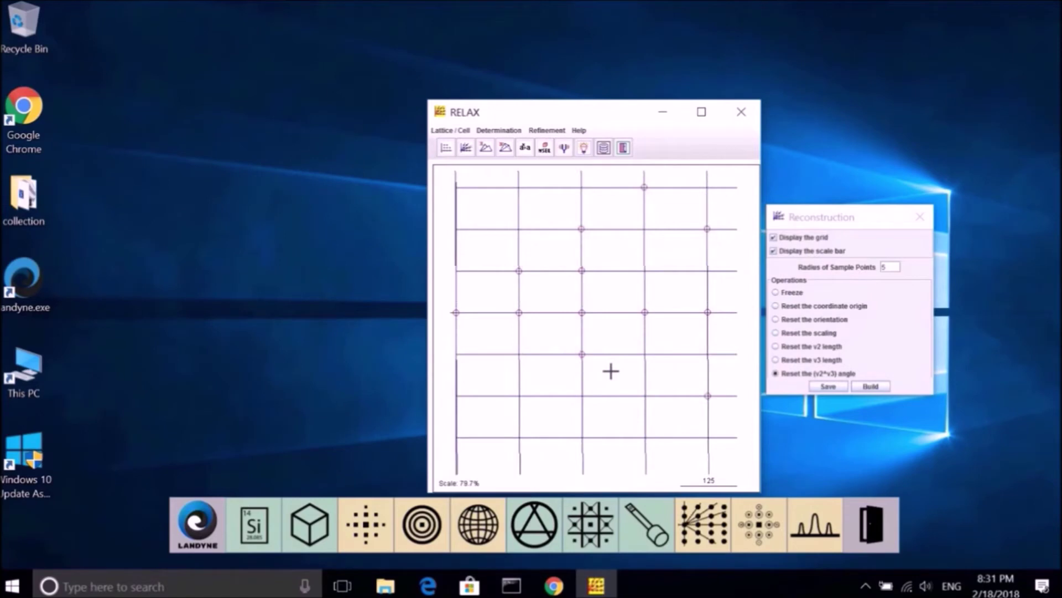
{"action": "left_click_drag", "start_coordinate": [531, 376], "coordinate": [541, 379]}
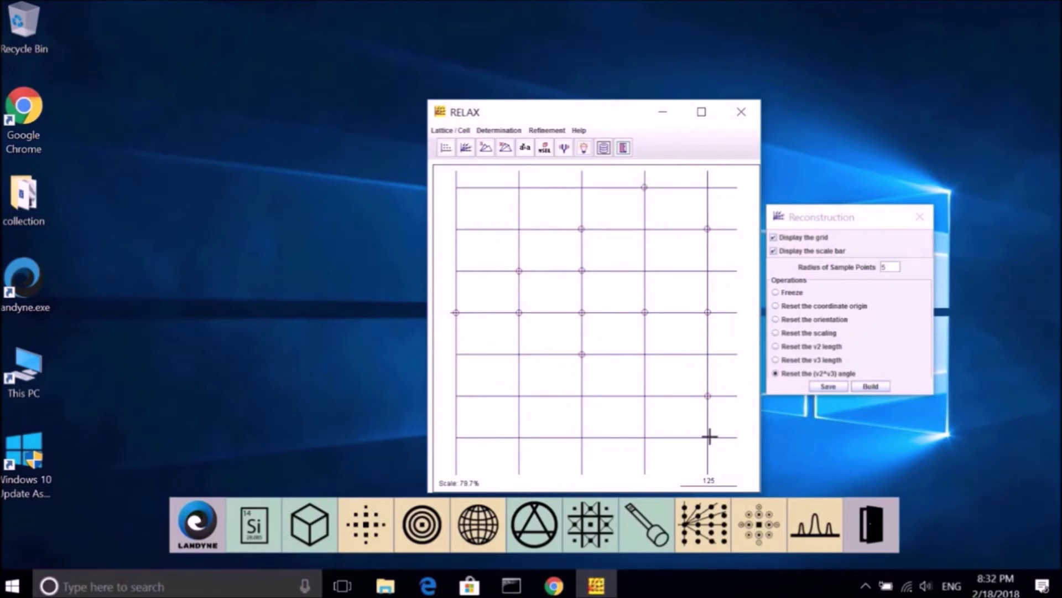
Build the reciprocal cell a*=125.5, b*=140.527, c*=92.974 with 90° angles from the reconstruction
{"action": "left_click", "coordinate": [859, 389]}
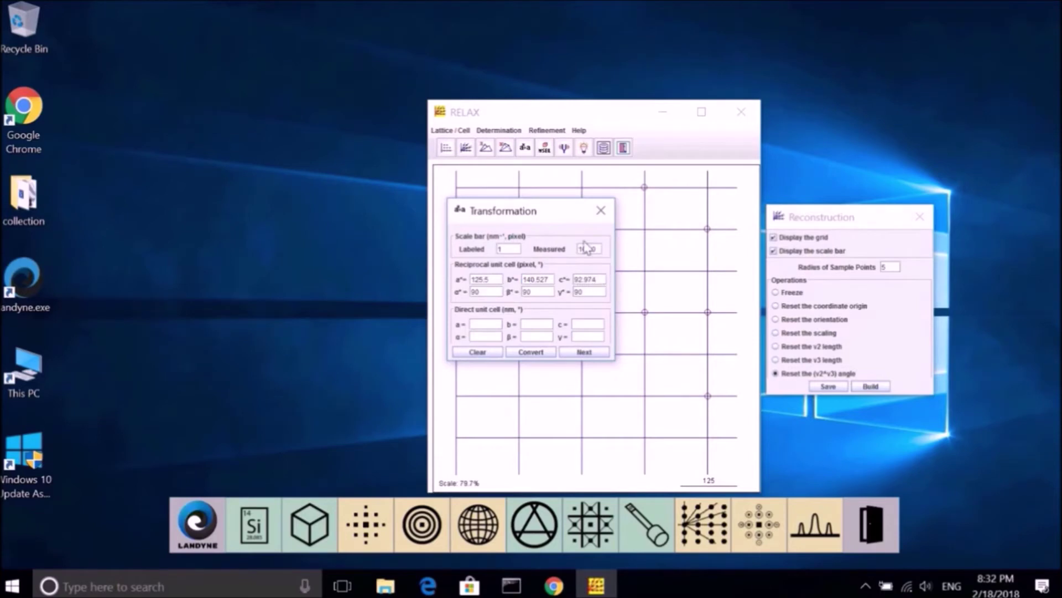
Move the Transformation dialog aside and convert to a direct cell of a=0.8, b=0.71, c=1.08 nm
{"action": "left_click_drag", "start_coordinate": [561, 216], "coordinate": [367, 267]}
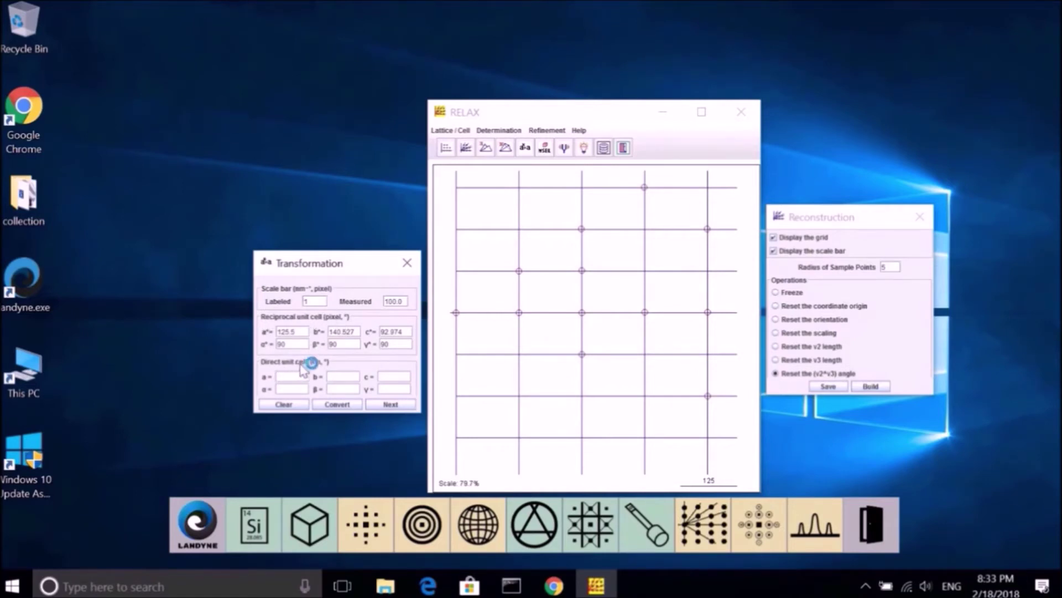
{"action": "left_click", "coordinate": [343, 406]}
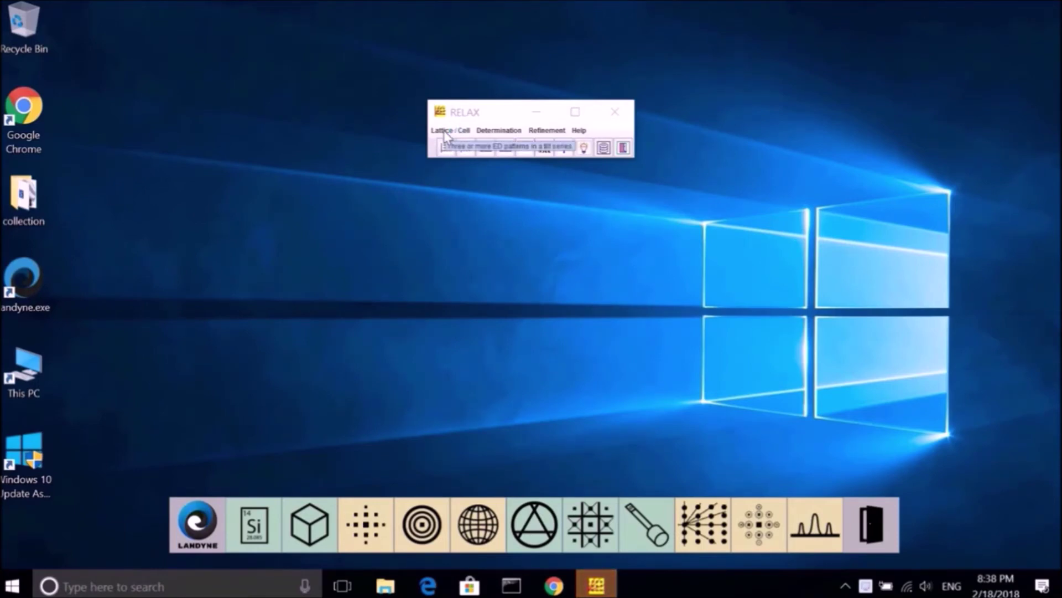
Open the Lattice / Cell menu in the RELAX menu bar
{"action": "left_click", "coordinate": [452, 130]}
{"action": "left_click", "coordinate": [449, 133]}
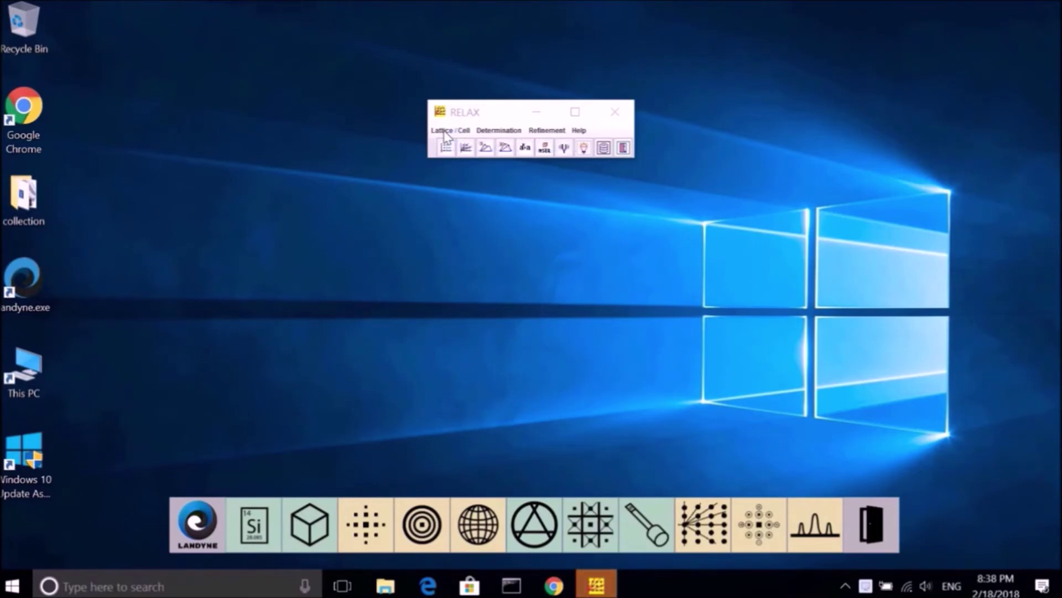
{"action": "left_click", "coordinate": [444, 133]}
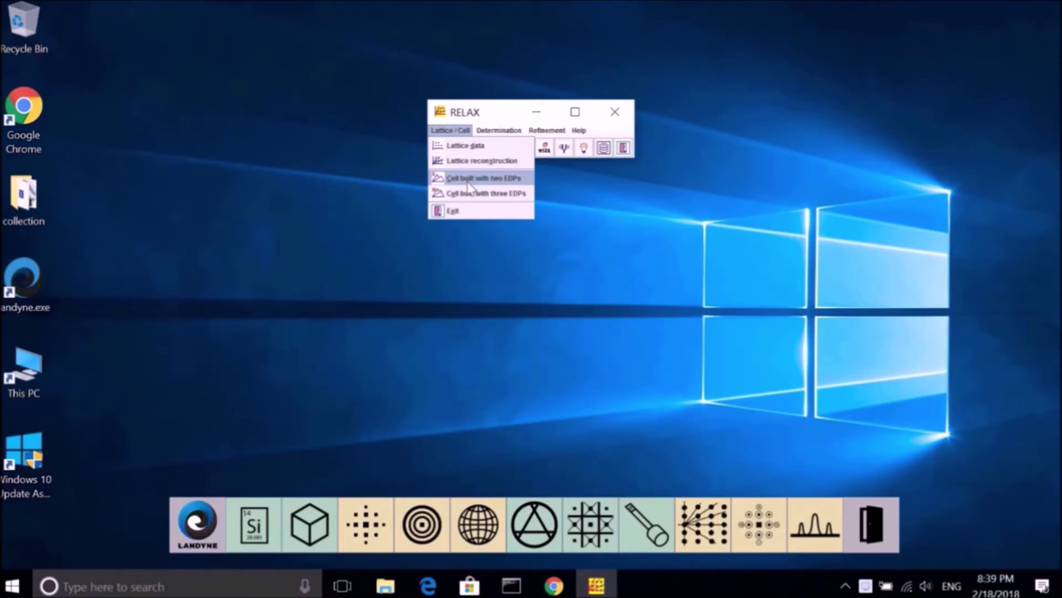
Start Lattice / Cell > Cell built with two EDPs and move its dialog to the left
{"action": "left_click", "coordinate": [468, 183]}
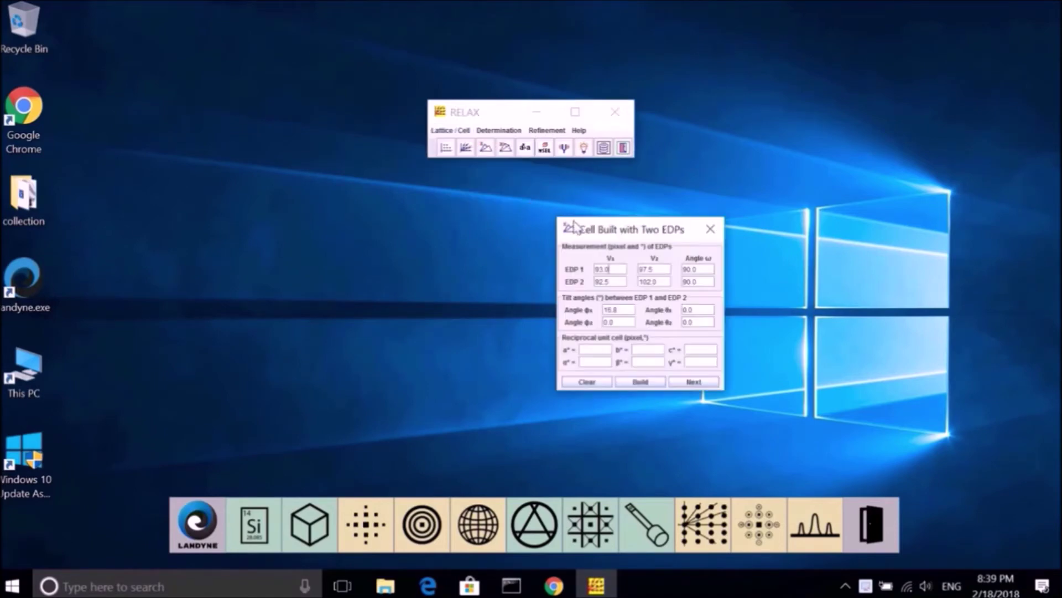
{"action": "left_click_drag", "start_coordinate": [570, 227], "coordinate": [467, 194]}
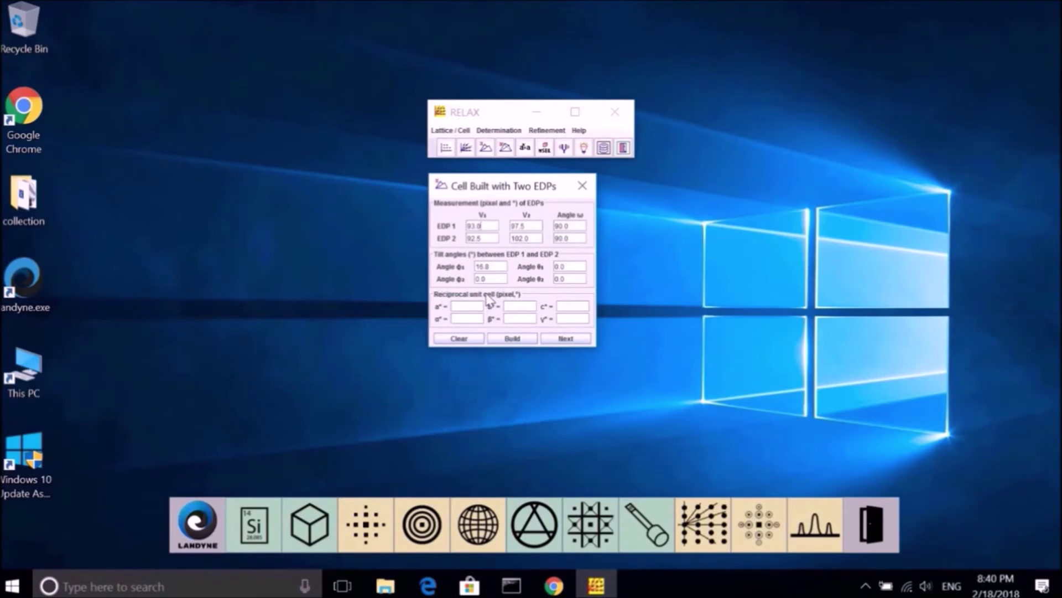
Build the two-EDP reciprocal cell a*=92.75, b*=97.238, c*=102.276, α*=16.8° and pass it to Transformation
{"action": "left_click", "coordinate": [517, 338]}
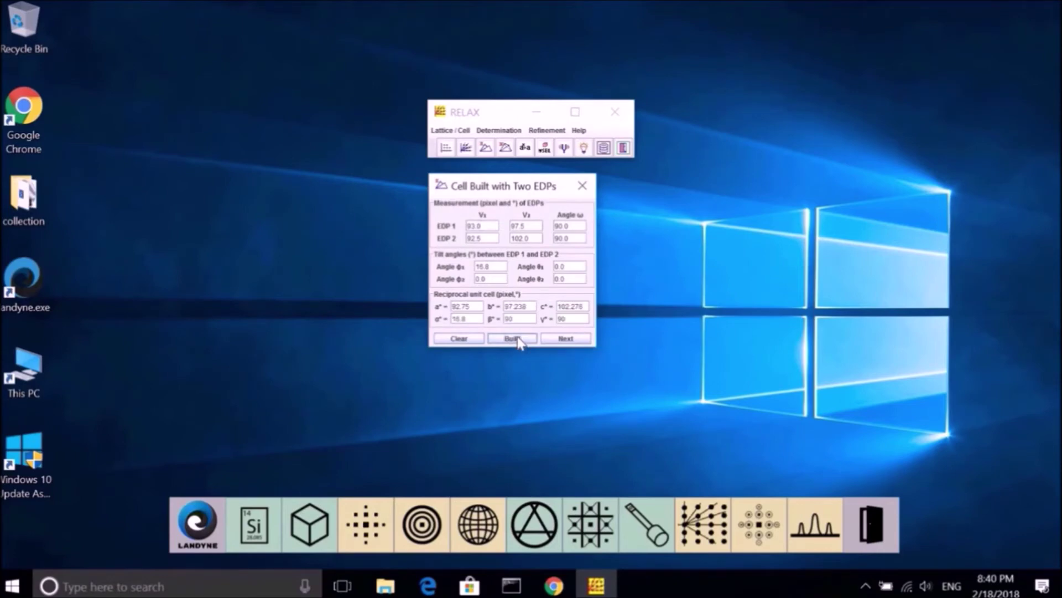
{"action": "left_click", "coordinate": [565, 338]}
Place Transformation beside the first dialog and convert to direct cell a=1.08, b=3.56, c=3.38 nm, α=163.2°
{"action": "left_click_drag", "start_coordinate": [308, 264], "coordinate": [661, 242]}
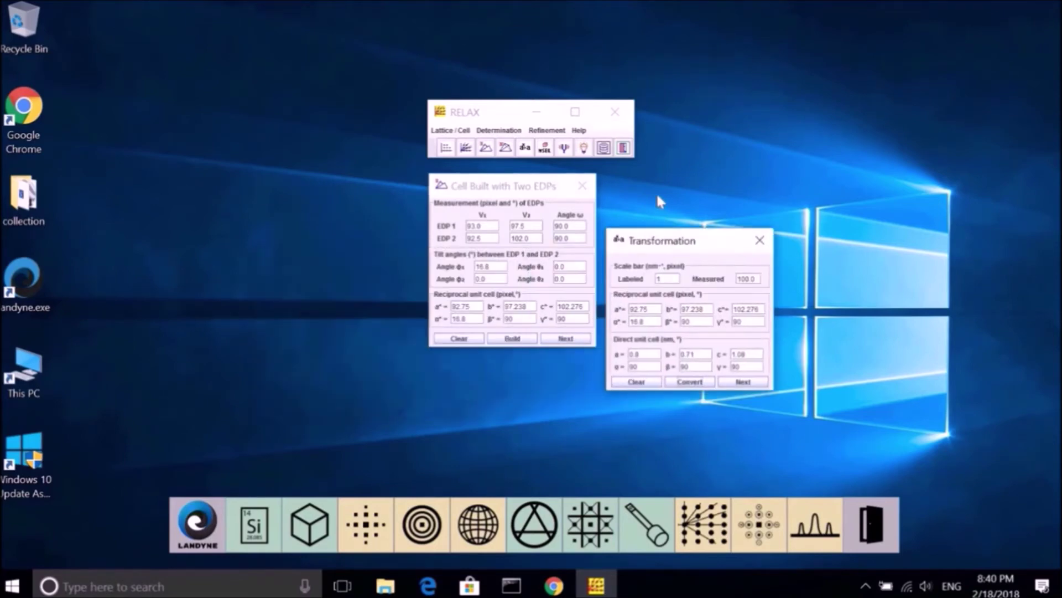
{"action": "left_click_drag", "start_coordinate": [657, 196], "coordinate": [662, 181]}
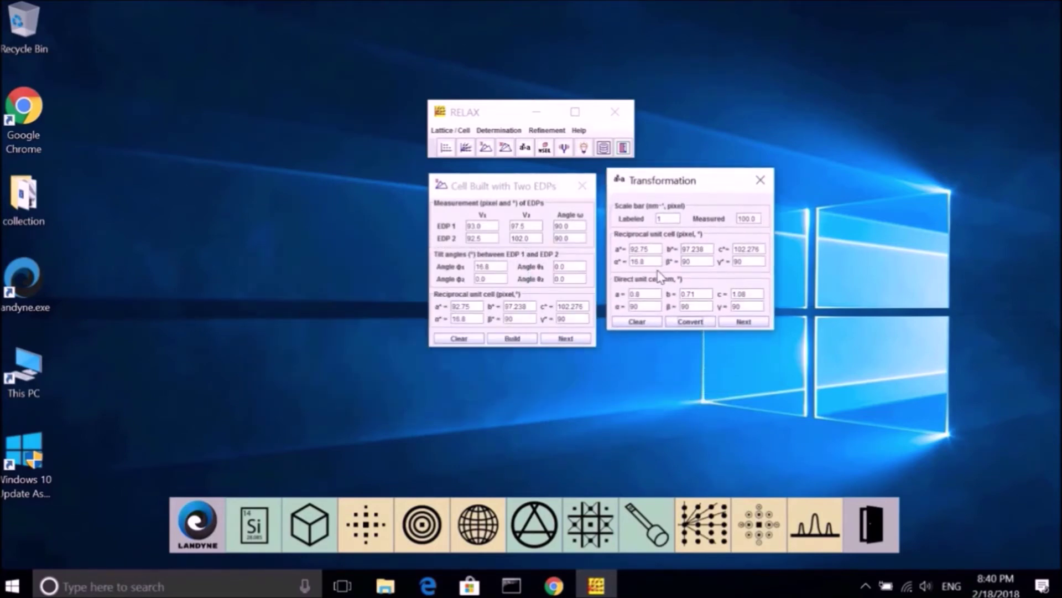
{"action": "left_click", "coordinate": [696, 327]}
Run lattice metric symmetry, save vector_list.txt to landyne3\results, and open that folder in File Explorer
{"action": "left_click", "coordinate": [749, 323]}
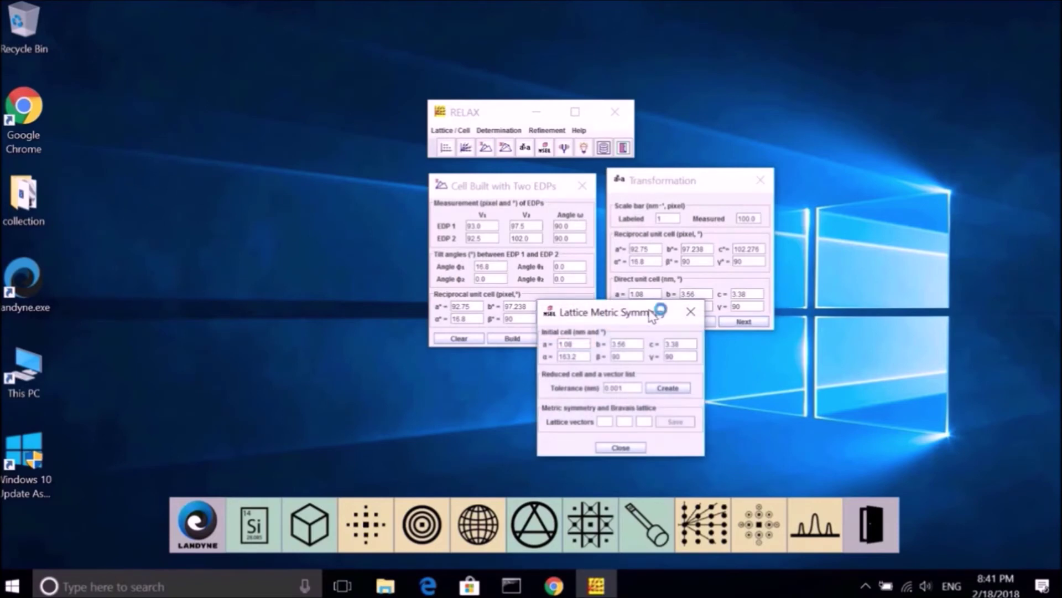
{"action": "left_click_drag", "start_coordinate": [637, 311], "coordinate": [335, 186]}
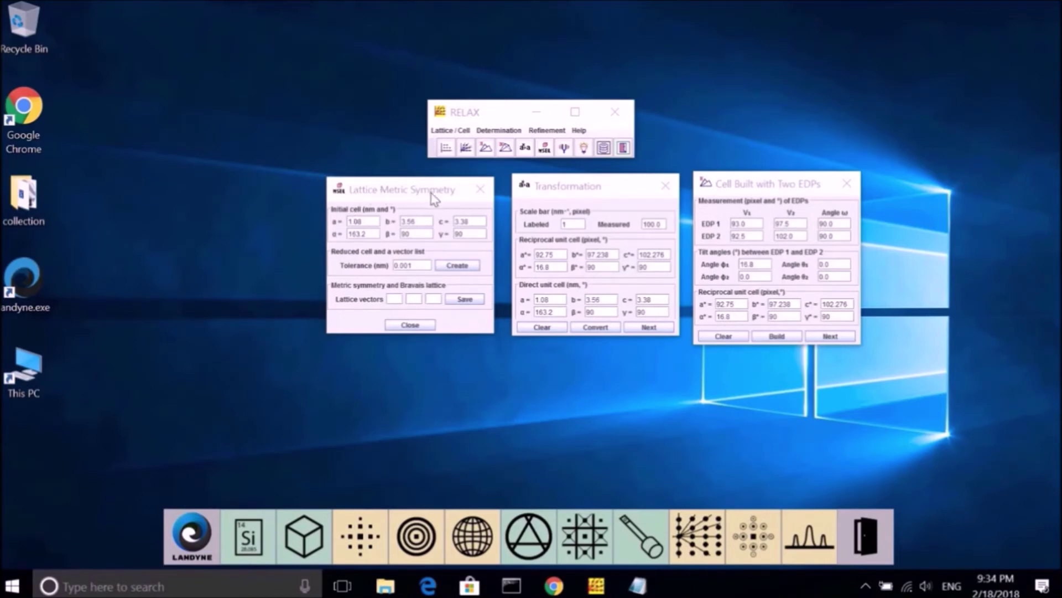
{"action": "left_click", "coordinate": [454, 265]}
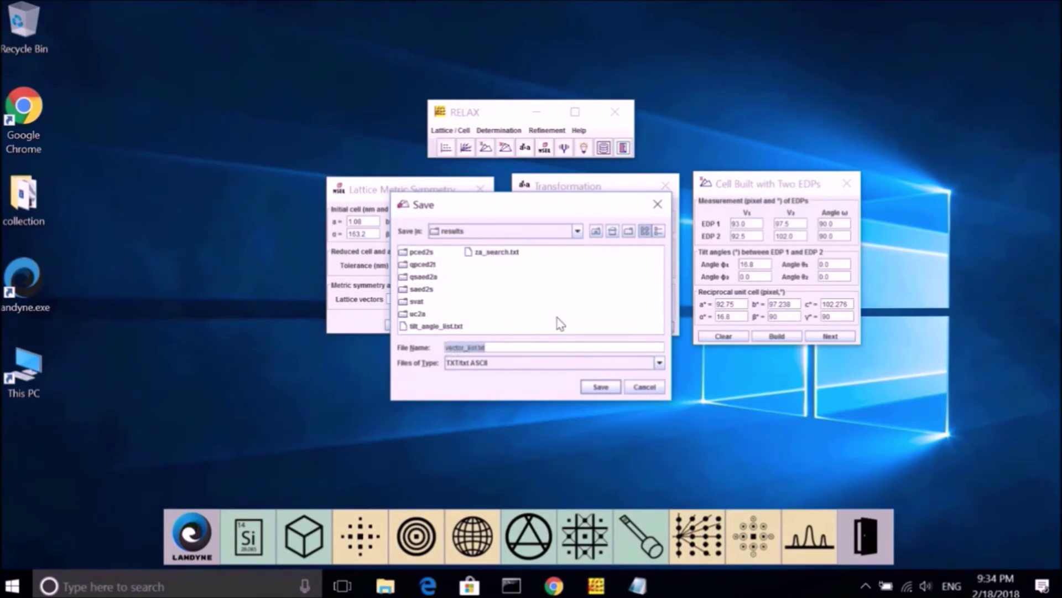
{"action": "left_click", "coordinate": [601, 387]}
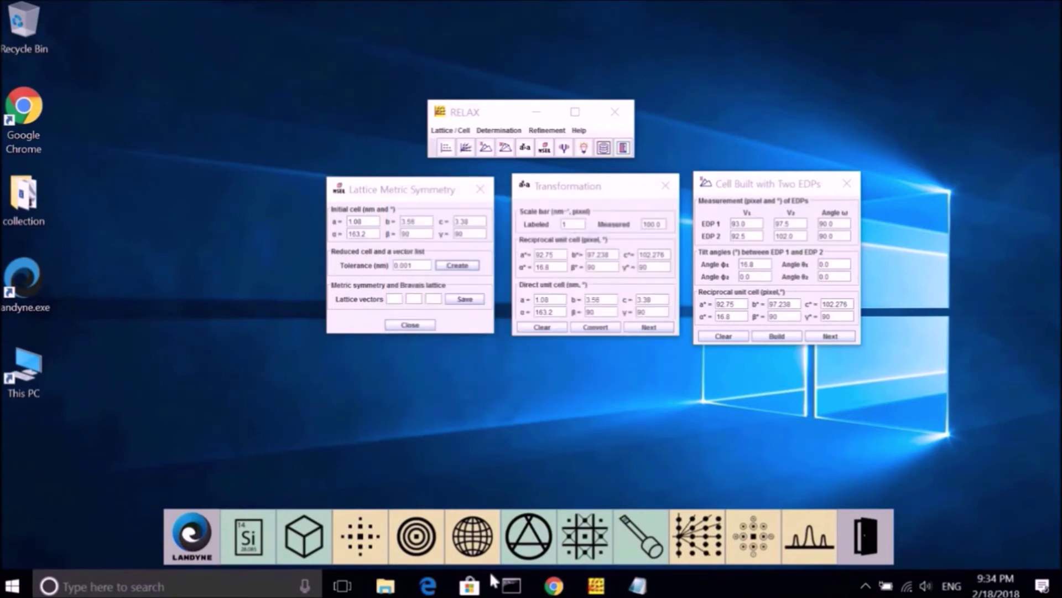
{"action": "left_click", "coordinate": [386, 585]}
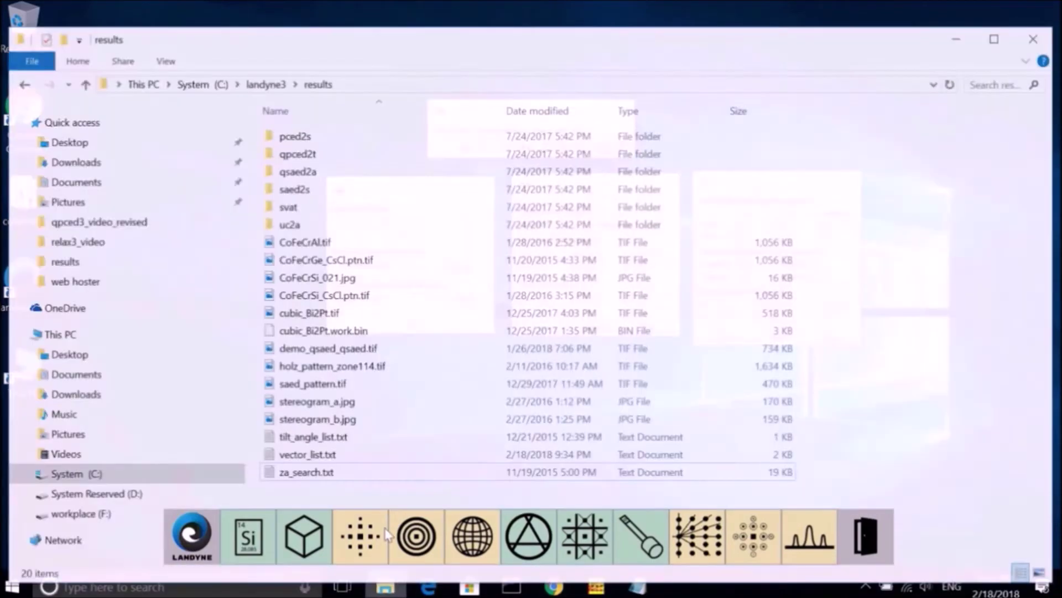
Open vector_list.txt in a maximized Notepad window and scroll down to its inter-vector angle table
{"action": "double_click", "coordinate": [319, 450]}
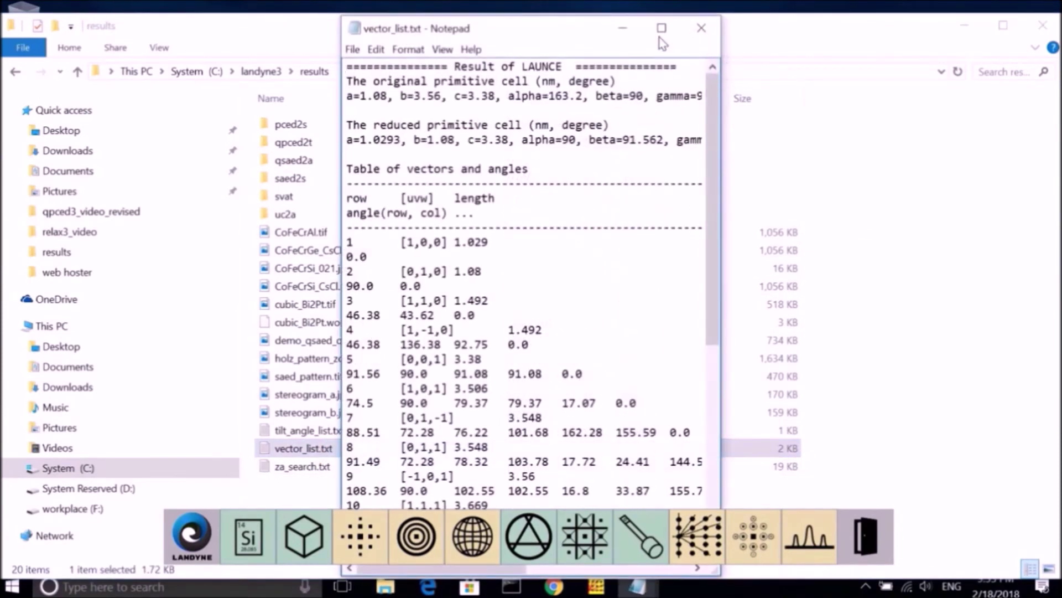
{"action": "left_click", "coordinate": [664, 34]}
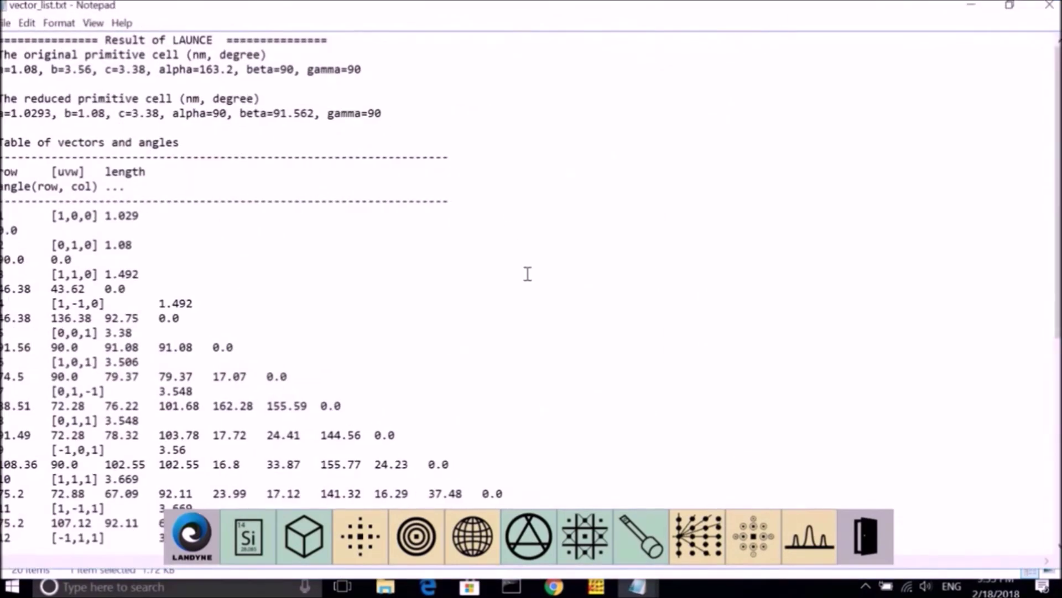
{"action": "scroll", "coordinate": [528, 282], "scroll_direction": "down", "scroll_amount": 1}
{"action": "scroll", "coordinate": [528, 287], "scroll_direction": "down", "scroll_amount": 2}
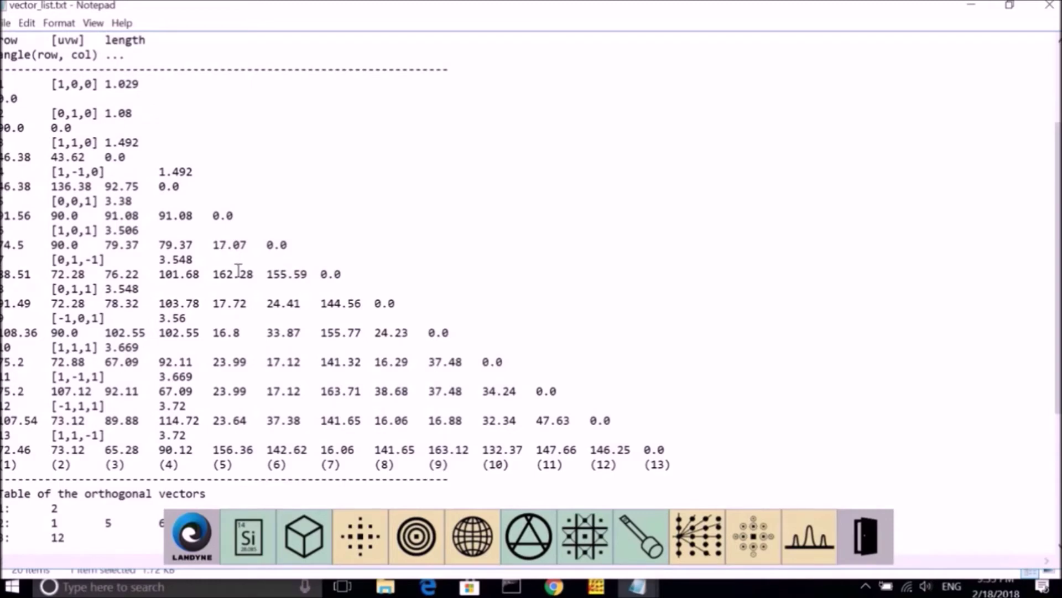
{"action": "scroll", "coordinate": [239, 270], "scroll_direction": "down", "scroll_amount": 2}
Scroll to the orthogonal vectors table showing vector 2 orthogonal to vectors 1, 5, 6 and 9
{"action": "scroll", "coordinate": [239, 270], "scroll_direction": "down", "scroll_amount": 3}
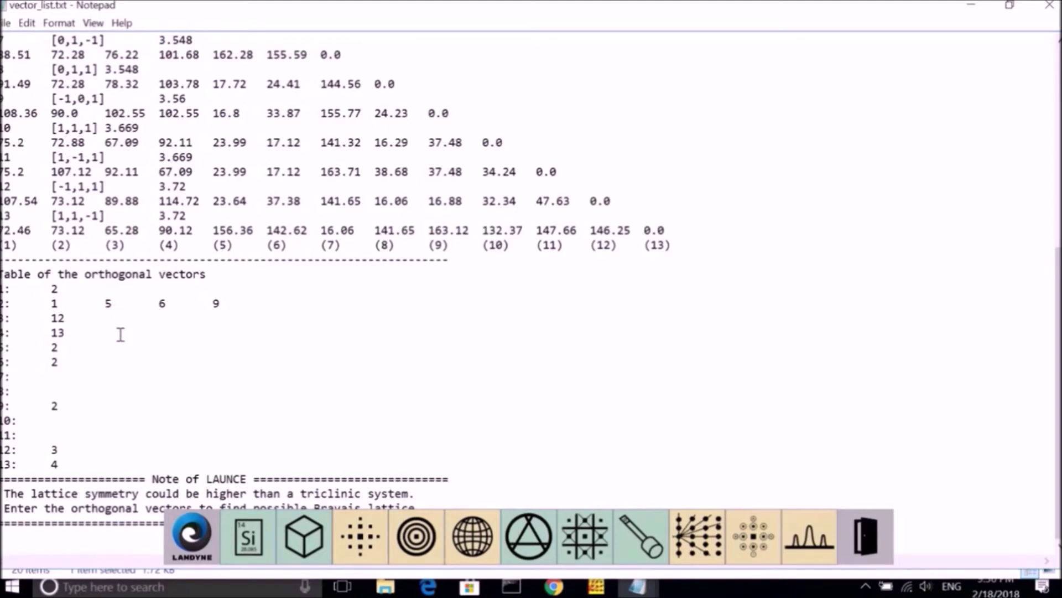
Scroll vector_list.txt back up to the 'Result of LAUNCE' header and minimize Notepad
{"action": "scroll", "coordinate": [120, 335], "scroll_direction": "up", "scroll_amount": 3}
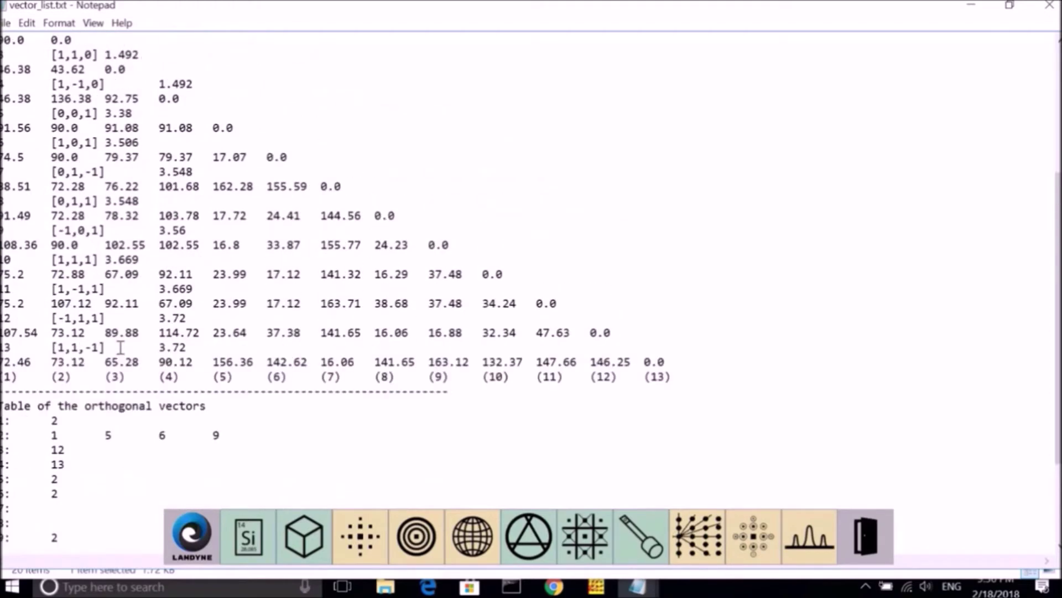
{"action": "scroll", "coordinate": [120, 350], "scroll_direction": "up", "scroll_amount": 5}
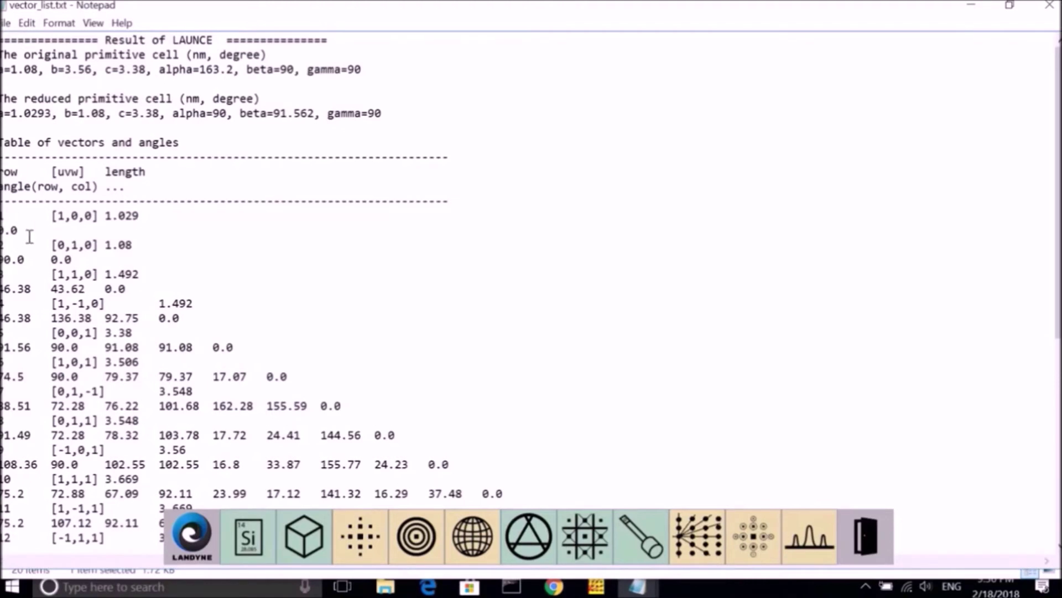
{"action": "left_click", "coordinate": [972, 5]}
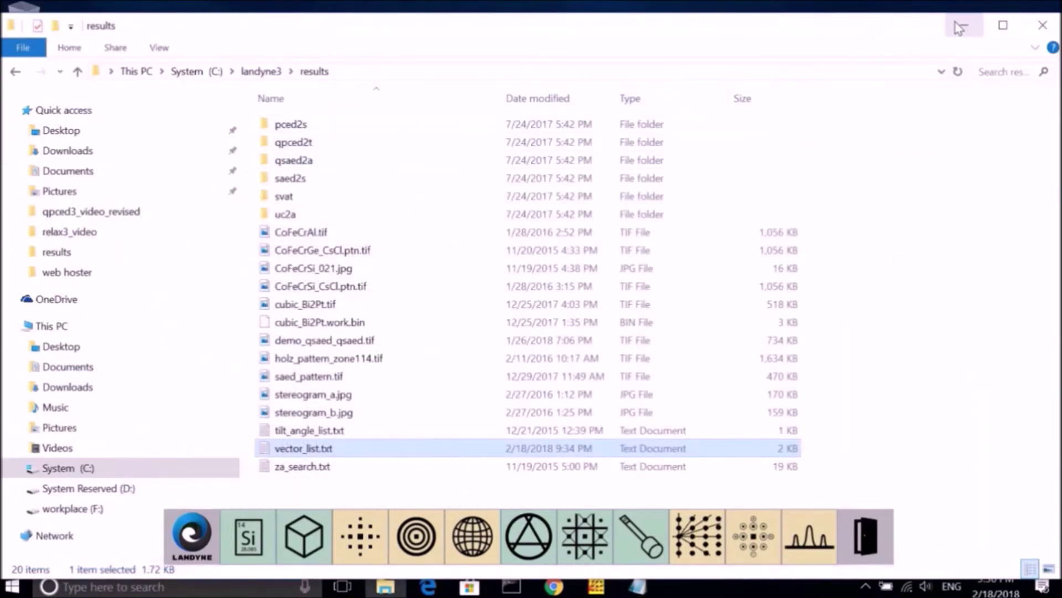
Minimize File Explorer and enter lattice vectors 1, 2 and 5 in RELAX
{"action": "left_click", "coordinate": [961, 24]}
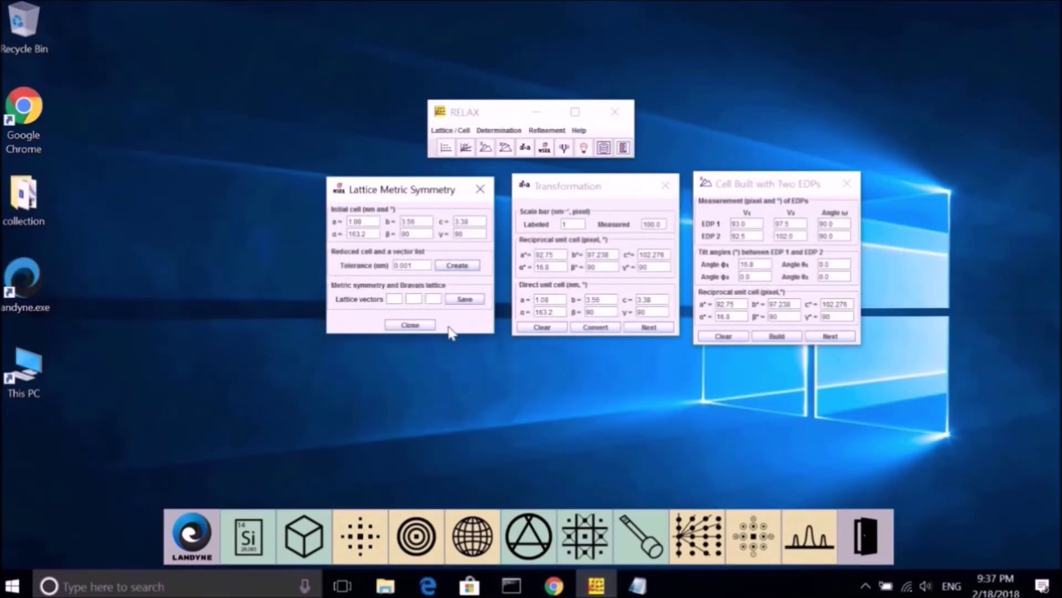
{"action": "type", "text": "1"}
{"action": "left_click", "coordinate": [423, 298]}
{"action": "type", "text": "2"}
{"action": "left_click", "coordinate": [434, 301]}
Save the Bravais lattice result as bravais_lattice.txt and bring back the results folder
{"action": "left_click", "coordinate": [459, 301]}
{"action": "left_click", "coordinate": [465, 300]}
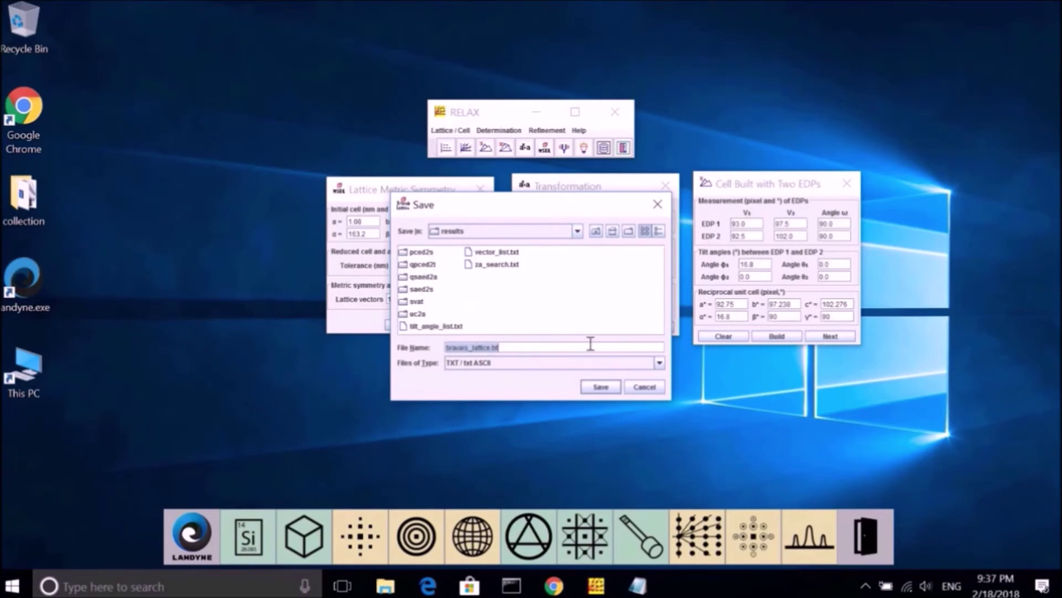
{"action": "left_click", "coordinate": [605, 387]}
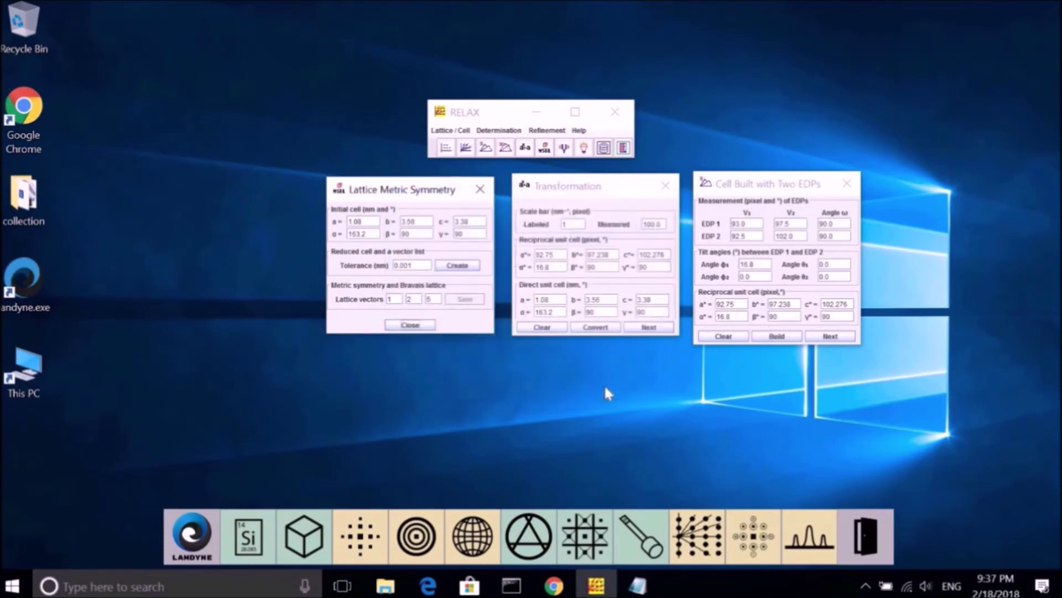
{"action": "left_click", "coordinate": [386, 587]}
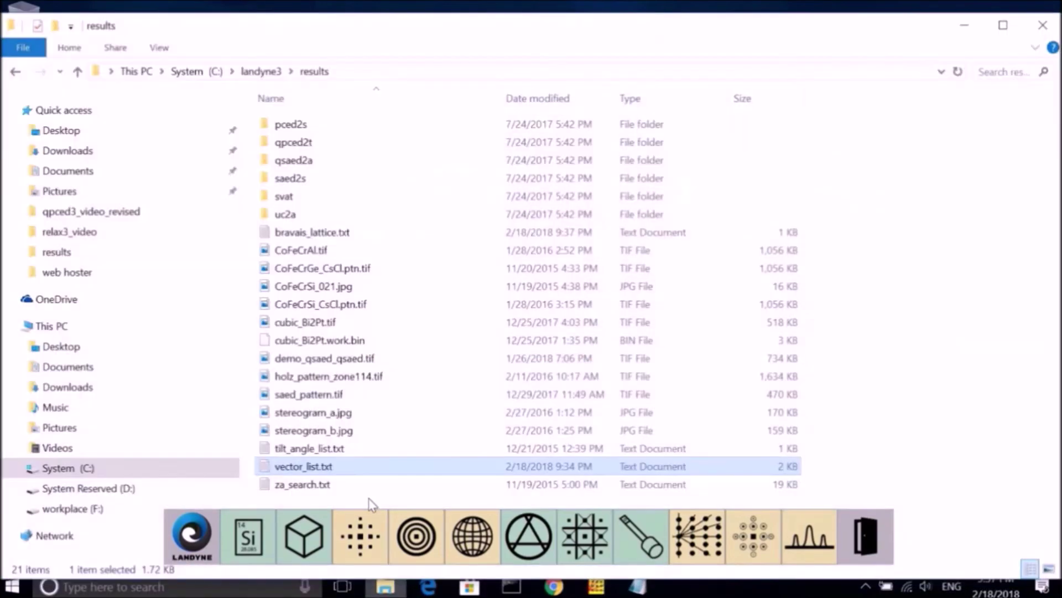
Read bravais_lattice.txt's primitive cell (a=1.0293, b=1.08, c=3.38, β=91.56) in Notepad, then close it
{"action": "double_click", "coordinate": [343, 232]}
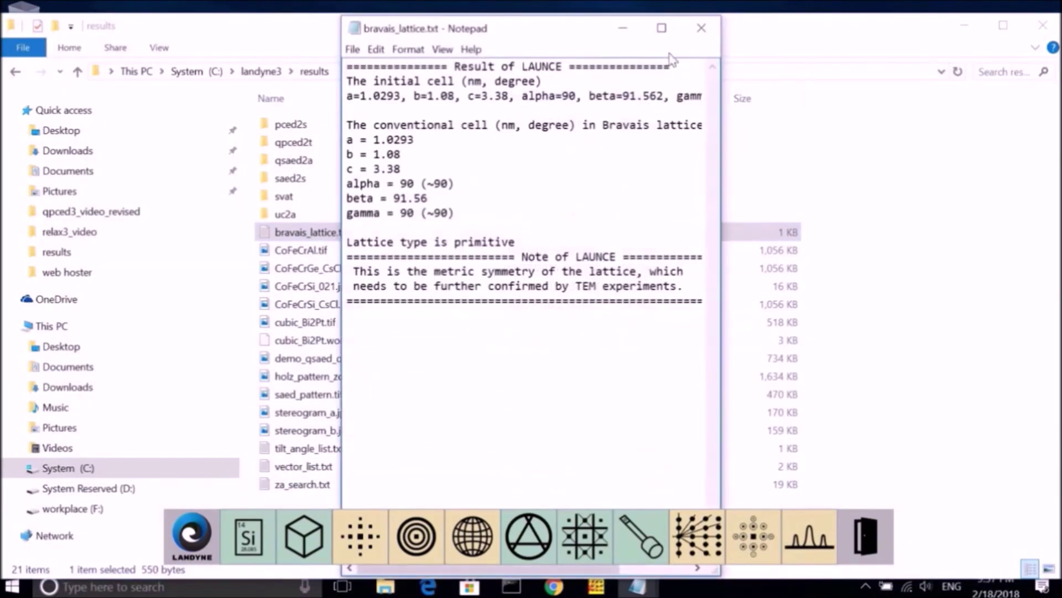
{"action": "left_click", "coordinate": [661, 29]}
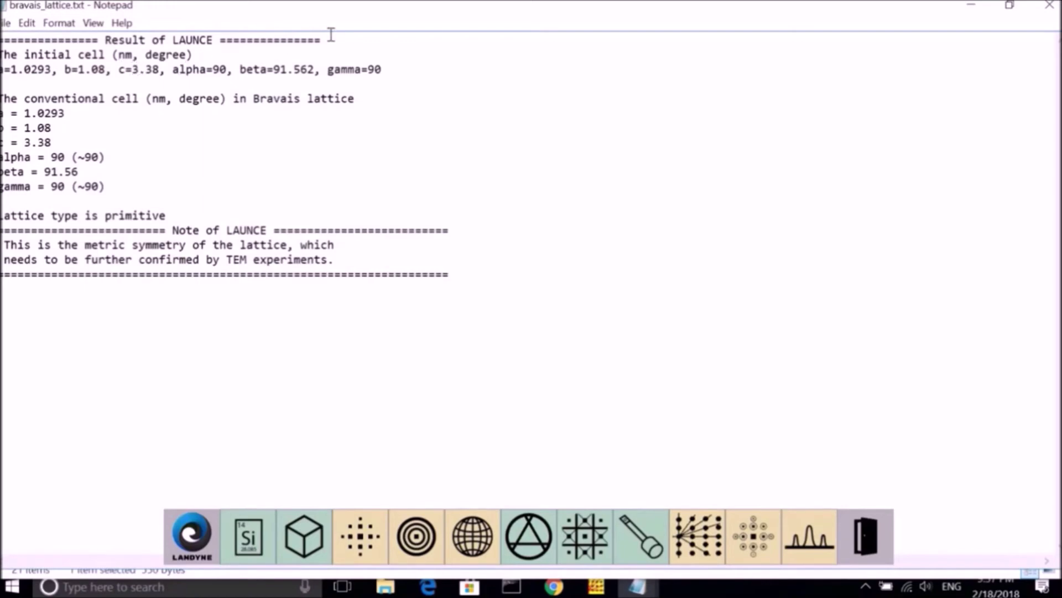
{"action": "left_click_drag", "start_coordinate": [426, 5], "coordinate": [598, 219]}
{"action": "key", "text": "alt+F4"}
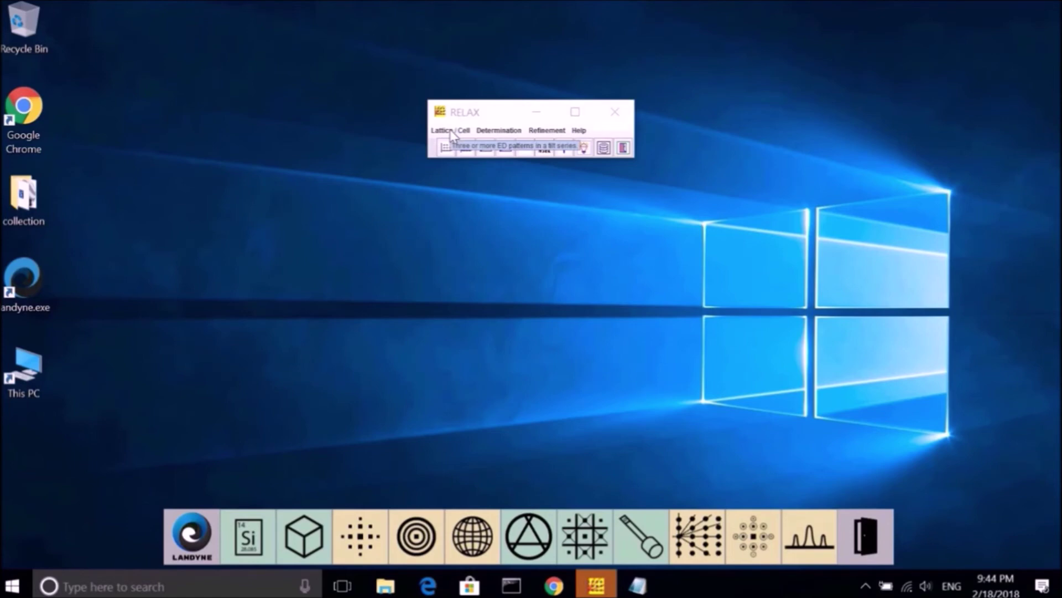
Open Lattice / Cell > Cell built with three EDPs and check EDP 1 and 2 values
{"action": "left_click", "coordinate": [451, 131]}
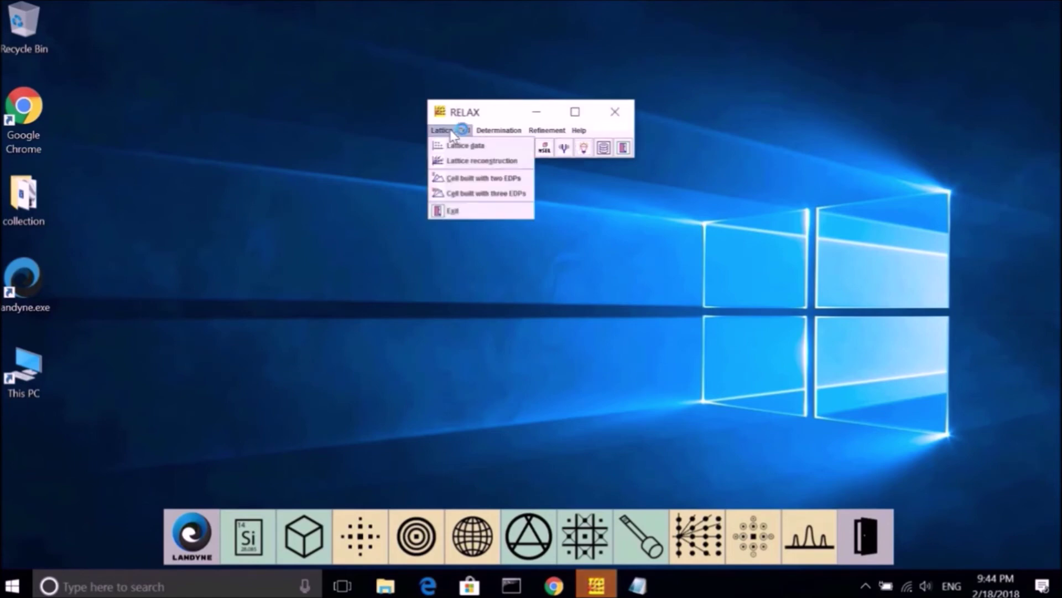
{"action": "left_click", "coordinate": [461, 197]}
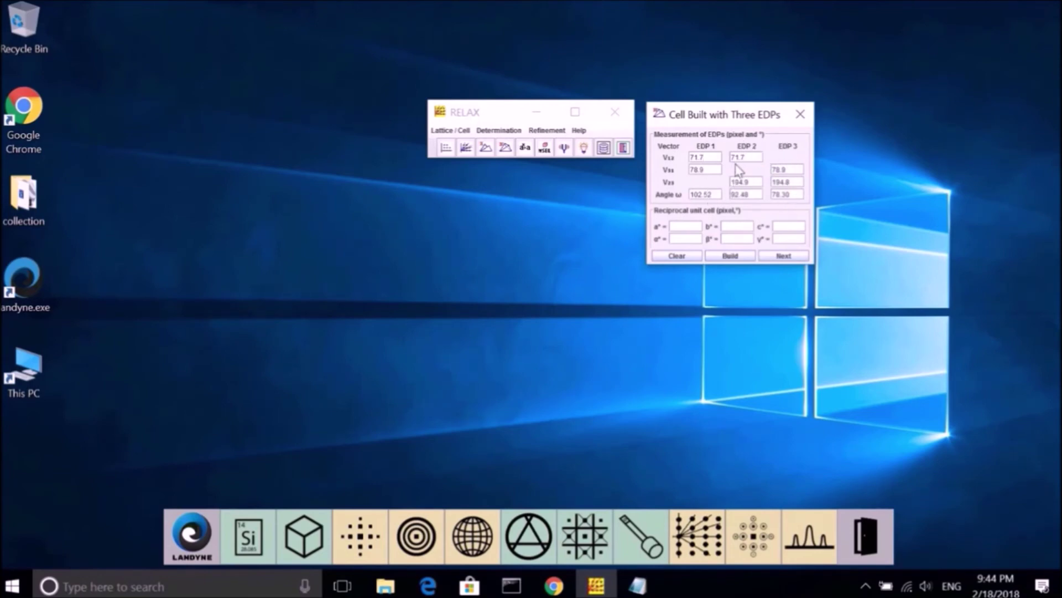
{"action": "left_click", "coordinate": [708, 155]}
{"action": "left_click", "coordinate": [749, 157]}
{"action": "left_click", "coordinate": [697, 158]}
{"action": "left_click", "coordinate": [717, 159]}
{"action": "left_click", "coordinate": [693, 170]}
Correct EDP 2's V23 to 194.8 and build the reciprocal cell (a*=71.7, b*=194.85, c*=78.9)
{"action": "left_click", "coordinate": [753, 182]}
{"action": "key", "text": "BackSpace"}
{"action": "type", "text": "8"}
{"action": "left_click", "coordinate": [747, 256]}
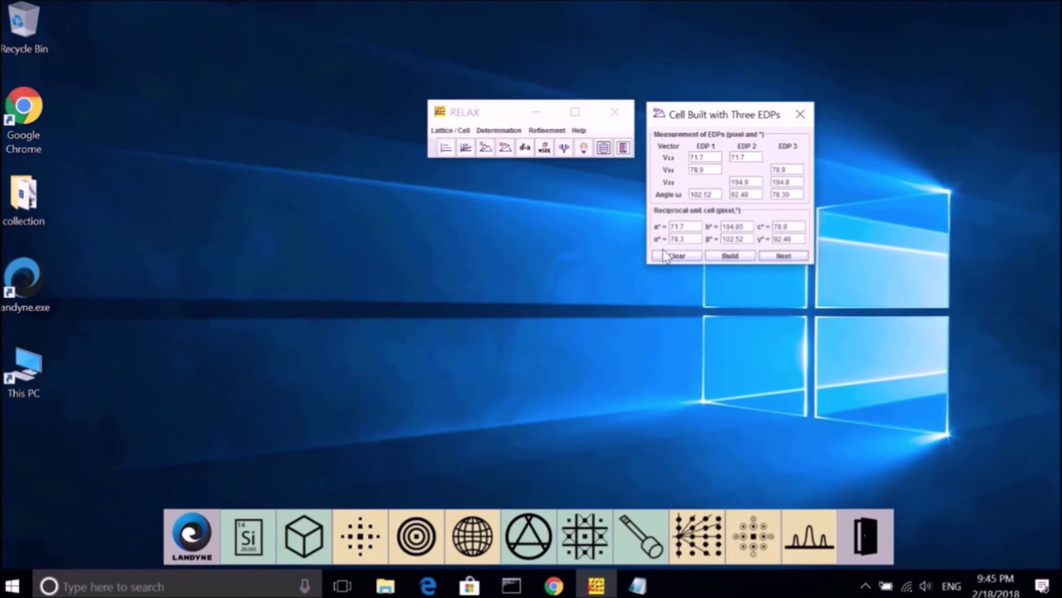
{"action": "left_click", "coordinate": [783, 256]}
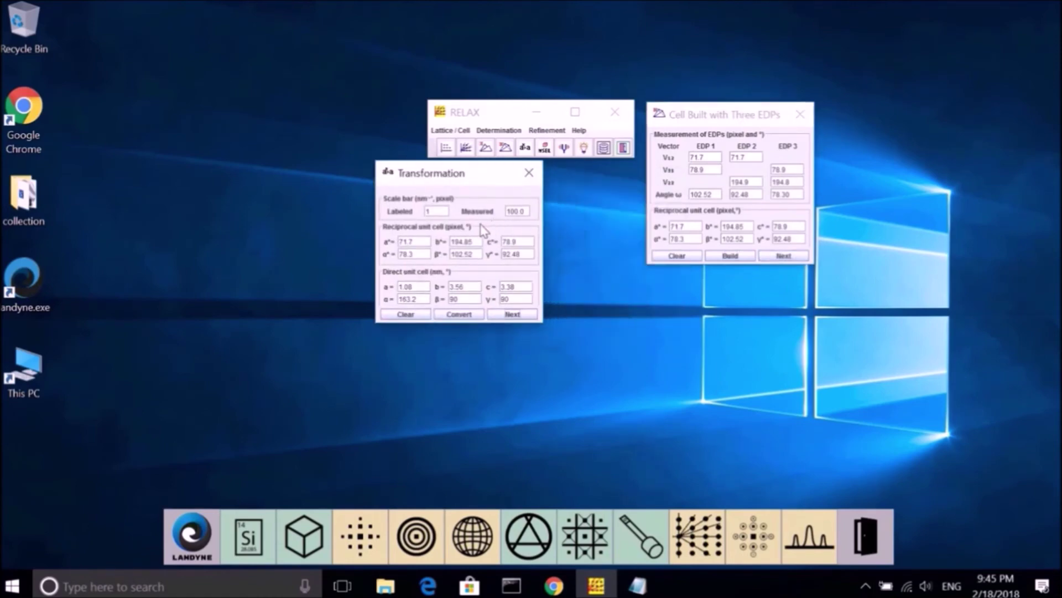
Convert to the direct cell a=1.43, b=0.52, c=1.32 nm, α=101.44°, β=77.72°, γ=90.04°
{"action": "left_click", "coordinate": [423, 207]}
{"action": "left_click", "coordinate": [426, 209]}
{"action": "left_click", "coordinate": [452, 314]}
{"action": "left_click", "coordinate": [452, 316]}
{"action": "left_click", "coordinate": [453, 315]}
Open Lattice Metric Symmetry beside the Transformation dialog and re-run the conversion
{"action": "left_click", "coordinate": [513, 315]}
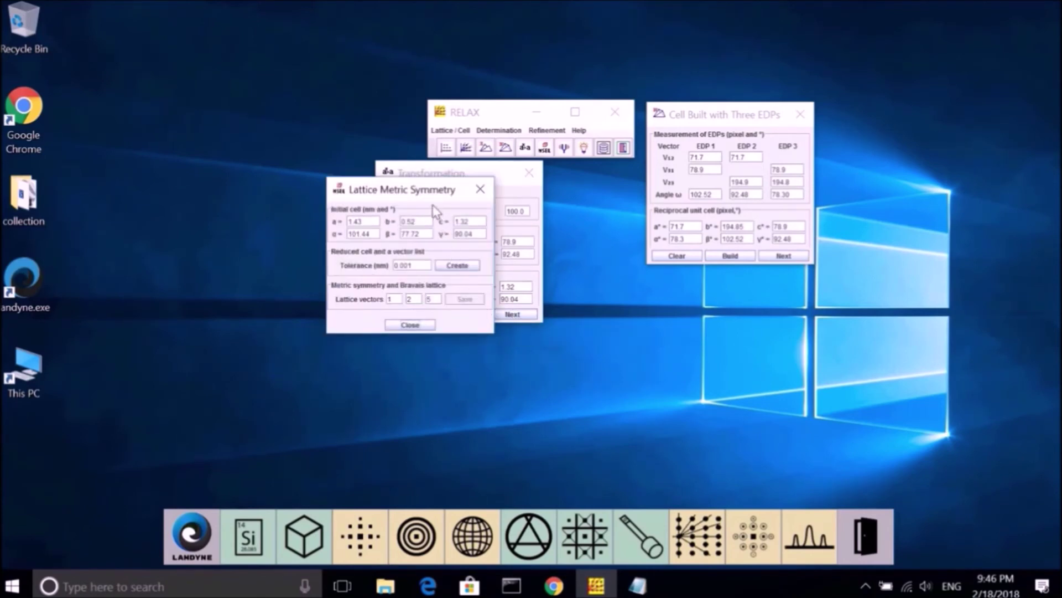
{"action": "left_click_drag", "start_coordinate": [366, 197], "coordinate": [233, 180]}
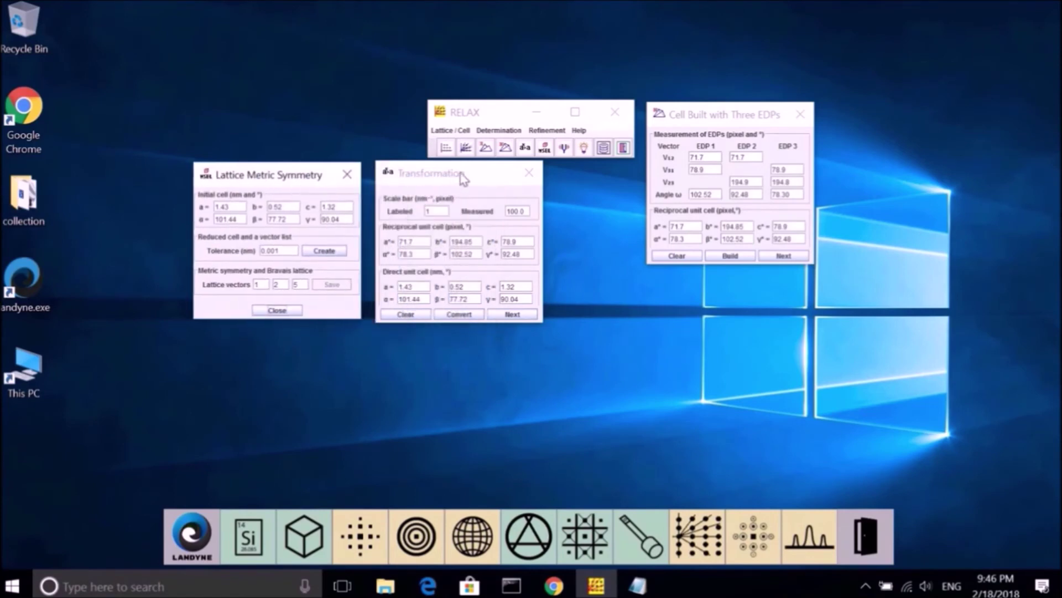
{"action": "left_click_drag", "start_coordinate": [442, 172], "coordinate": [535, 169]}
{"action": "left_click_drag", "start_coordinate": [320, 179], "coordinate": [422, 178]}
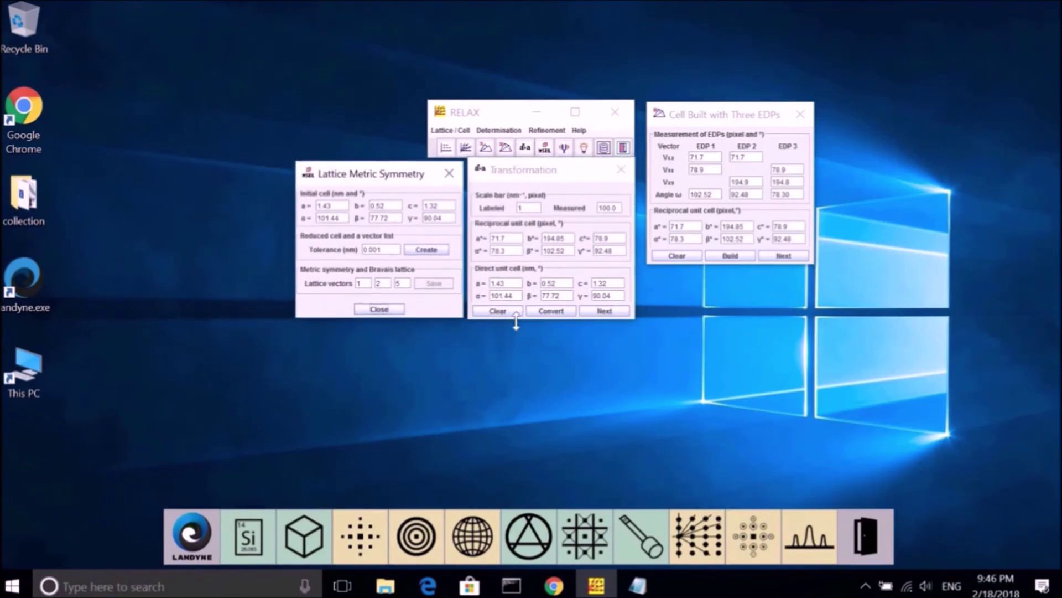
{"action": "left_click", "coordinate": [550, 313]}
Create the reduced cell at 0.001 nm tolerance and save it as vector_list.txt in results
{"action": "left_click", "coordinate": [426, 253]}
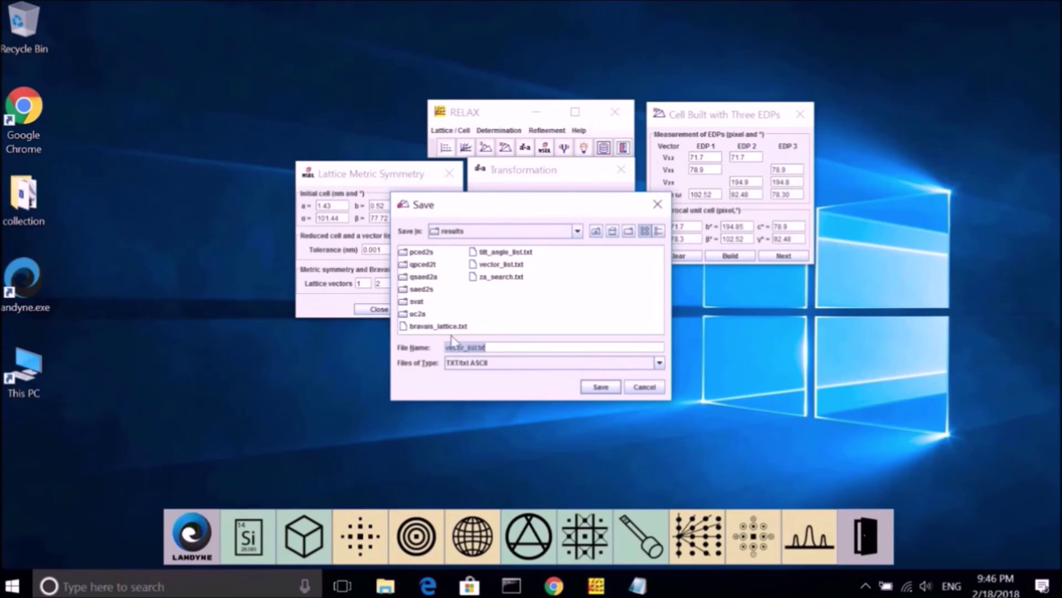
{"action": "left_click", "coordinate": [600, 387]}
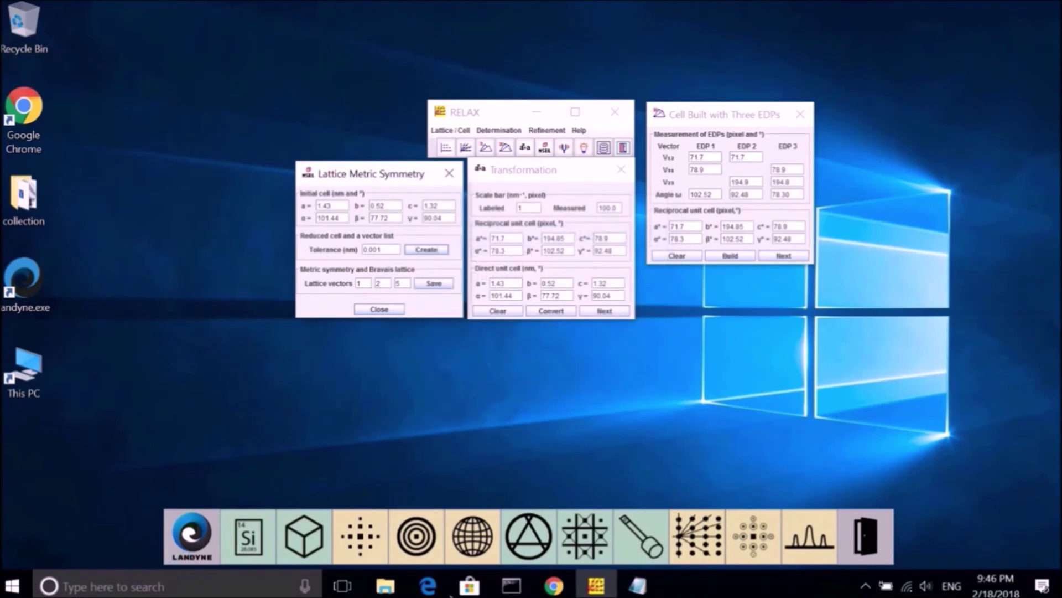
{"action": "left_click", "coordinate": [385, 586]}
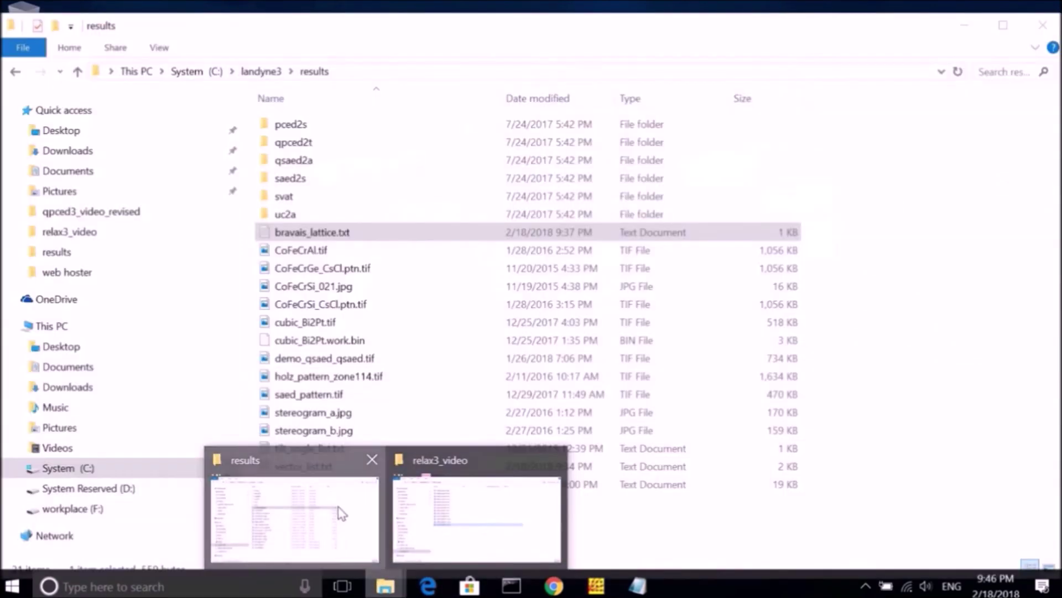
Open the new vector_list.txt maximized in Notepad and scroll through its contents
{"action": "left_click", "coordinate": [339, 512]}
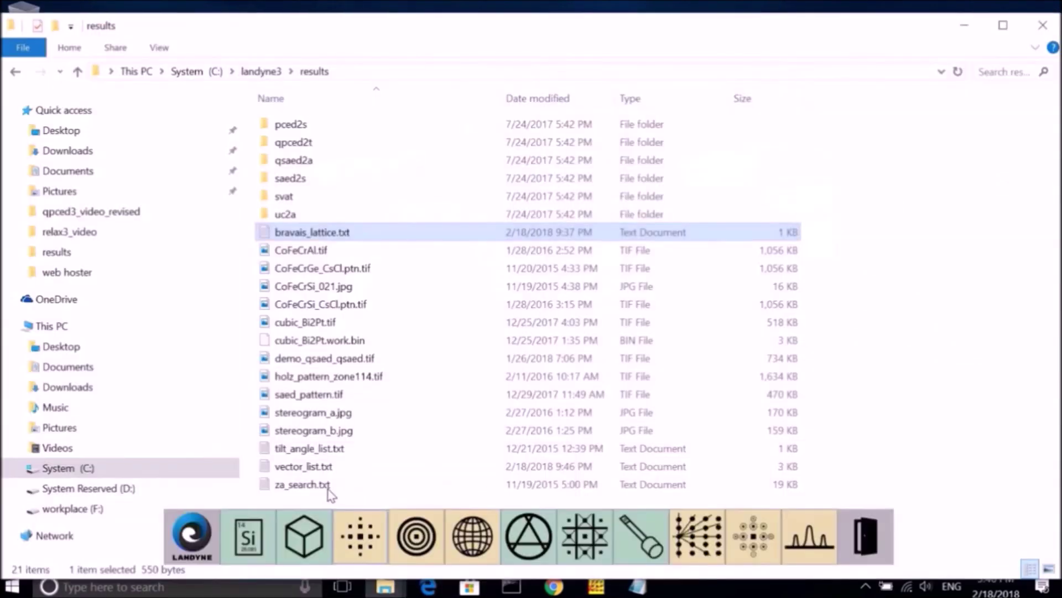
{"action": "double_click", "coordinate": [310, 467]}
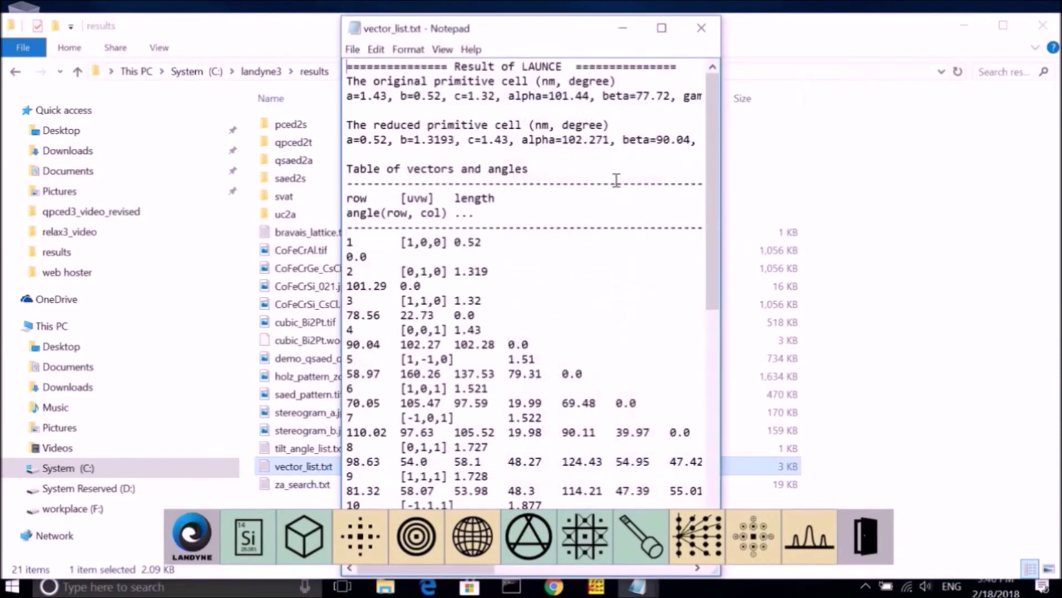
{"action": "left_click", "coordinate": [662, 28]}
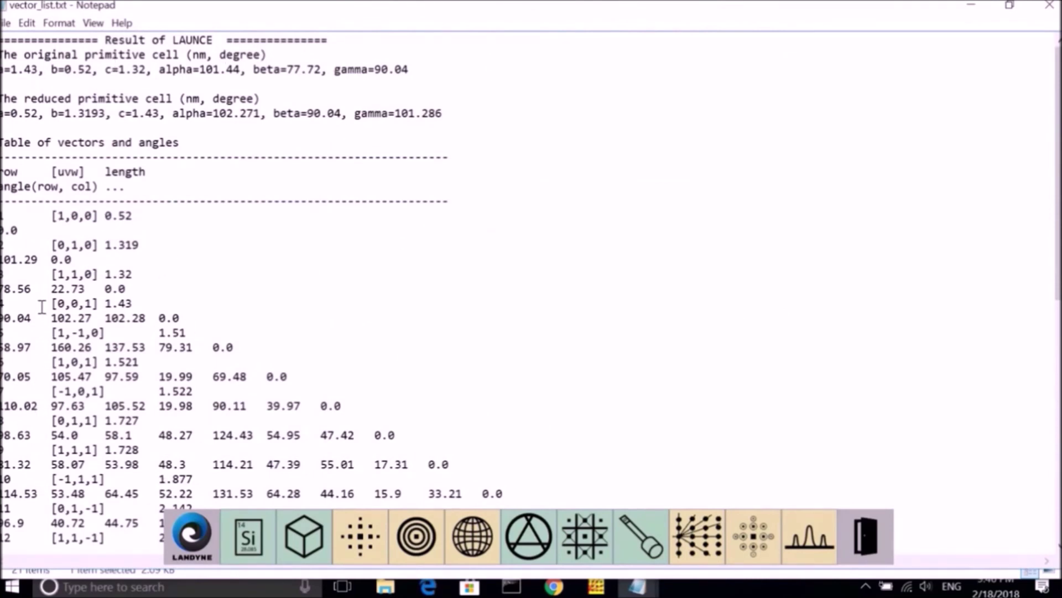
{"action": "scroll", "coordinate": [42, 311], "scroll_direction": "down", "scroll_amount": 3}
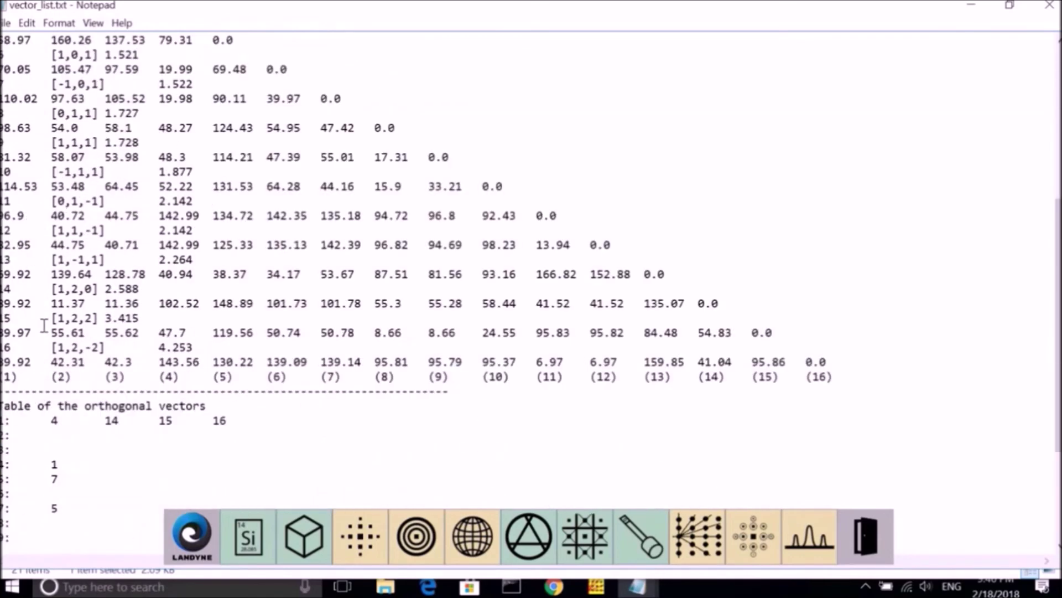
{"action": "scroll", "coordinate": [44, 325], "scroll_direction": "down", "scroll_amount": 4}
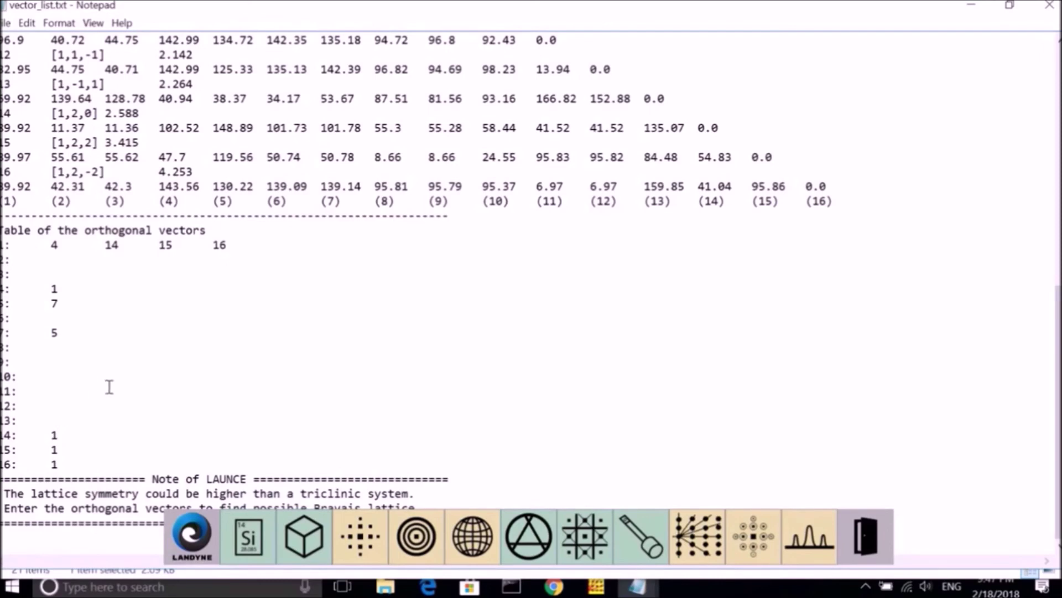
{"action": "scroll", "coordinate": [128, 417], "scroll_direction": "up", "scroll_amount": 5}
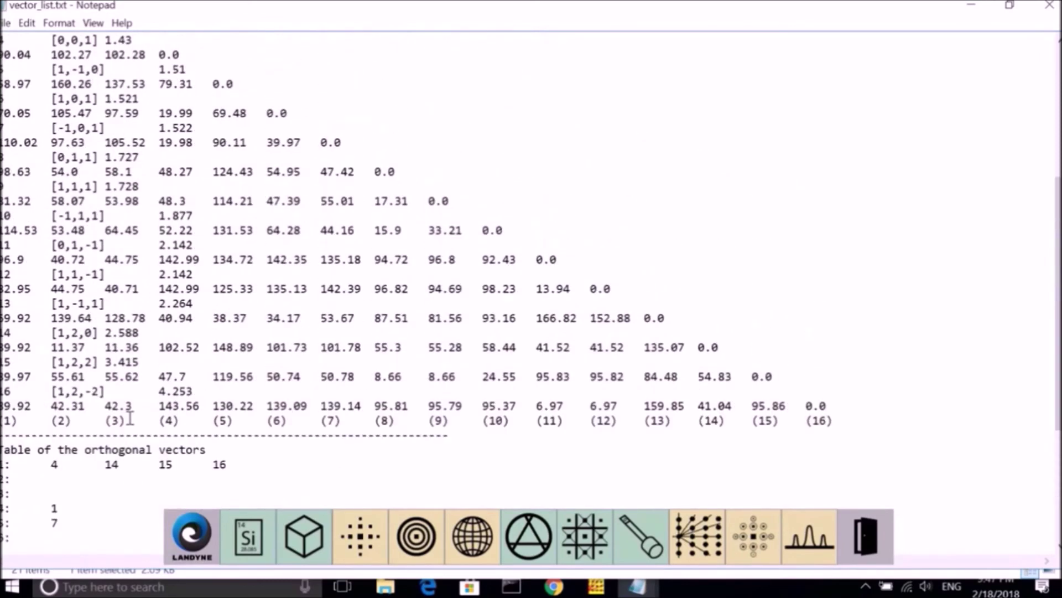
{"action": "scroll", "coordinate": [129, 417], "scroll_direction": "up", "scroll_amount": 2}
{"action": "scroll", "coordinate": [129, 416], "scroll_direction": "up", "scroll_amount": 4}
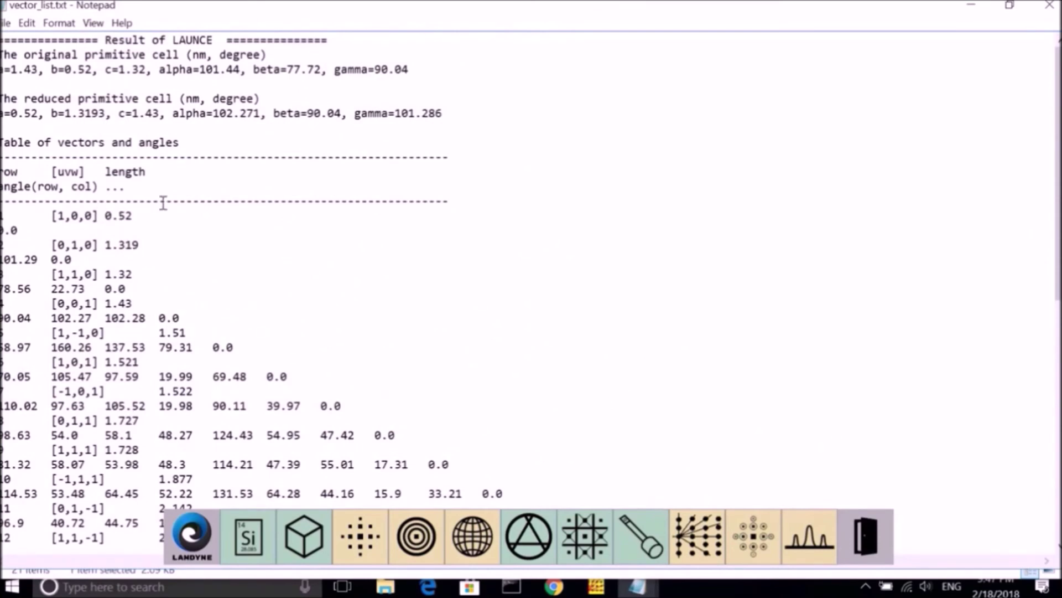
{"action": "scroll", "coordinate": [277, 324], "scroll_direction": "down", "scroll_amount": 11}
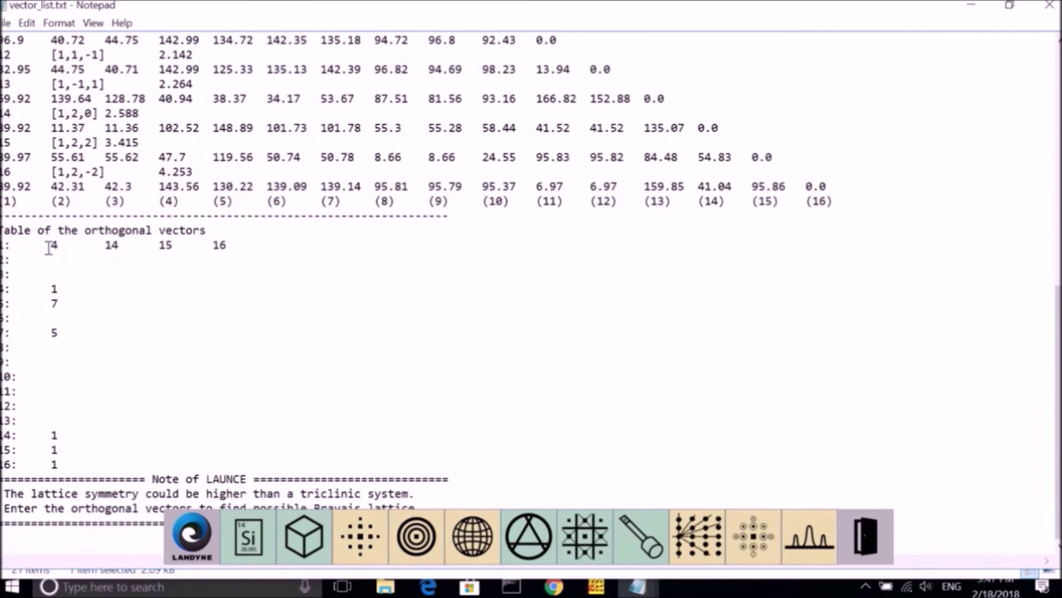
{"action": "scroll", "coordinate": [125, 260], "scroll_direction": "up", "scroll_amount": 8}
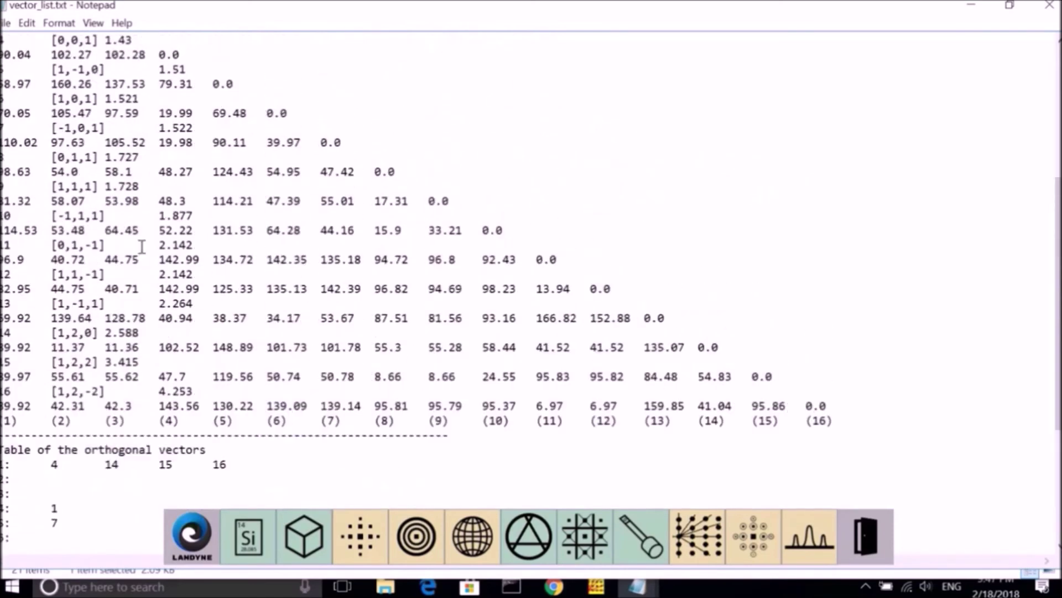
{"action": "scroll", "coordinate": [127, 279], "scroll_direction": "up", "scroll_amount": 3}
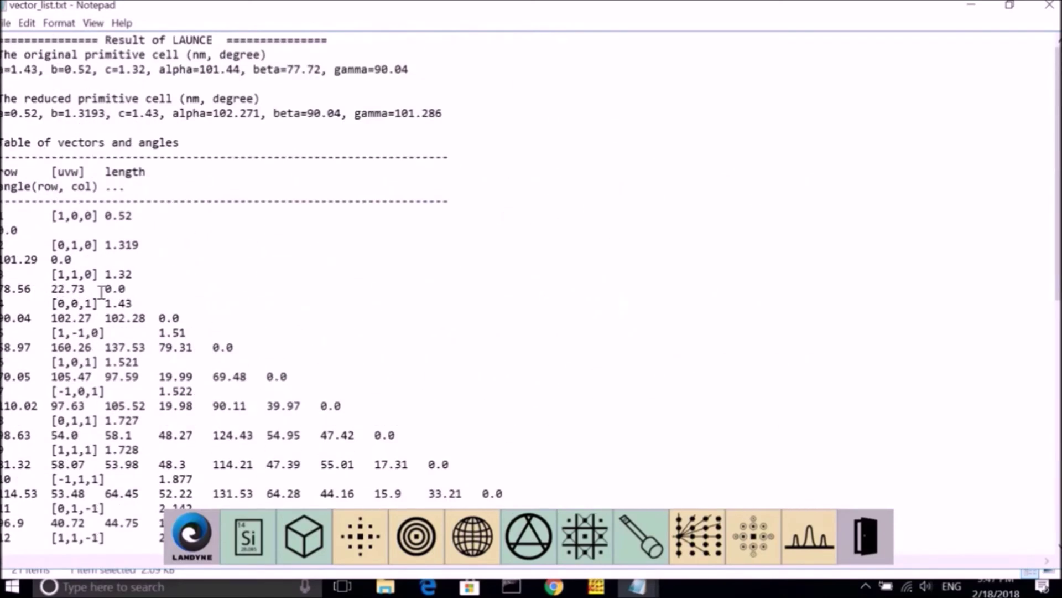
Select the 1.43 and 2.588 vector lengths, review the orthogonal-vector table, then minimize Notepad and Explorer
{"action": "double_click", "coordinate": [156, 300]}
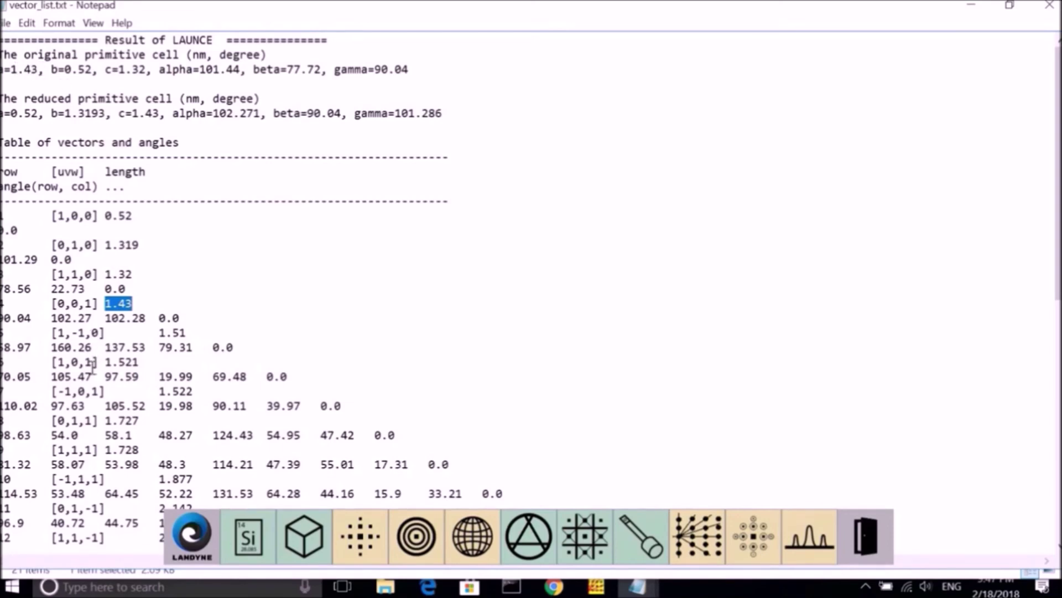
{"action": "scroll", "coordinate": [93, 365], "scroll_direction": "down", "scroll_amount": 3}
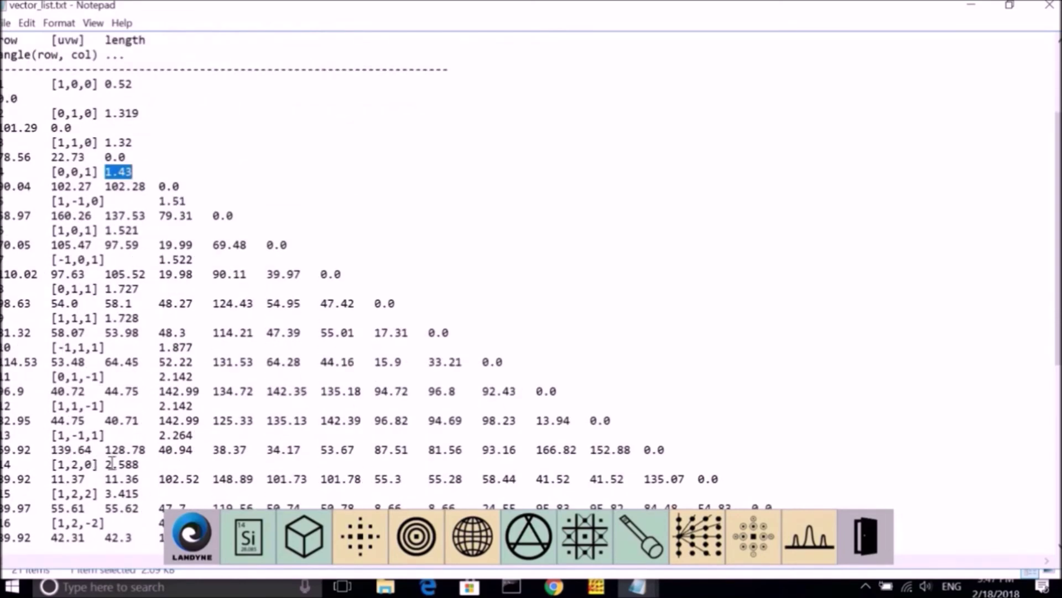
{"action": "left_click_drag", "start_coordinate": [99, 465], "coordinate": [158, 463]}
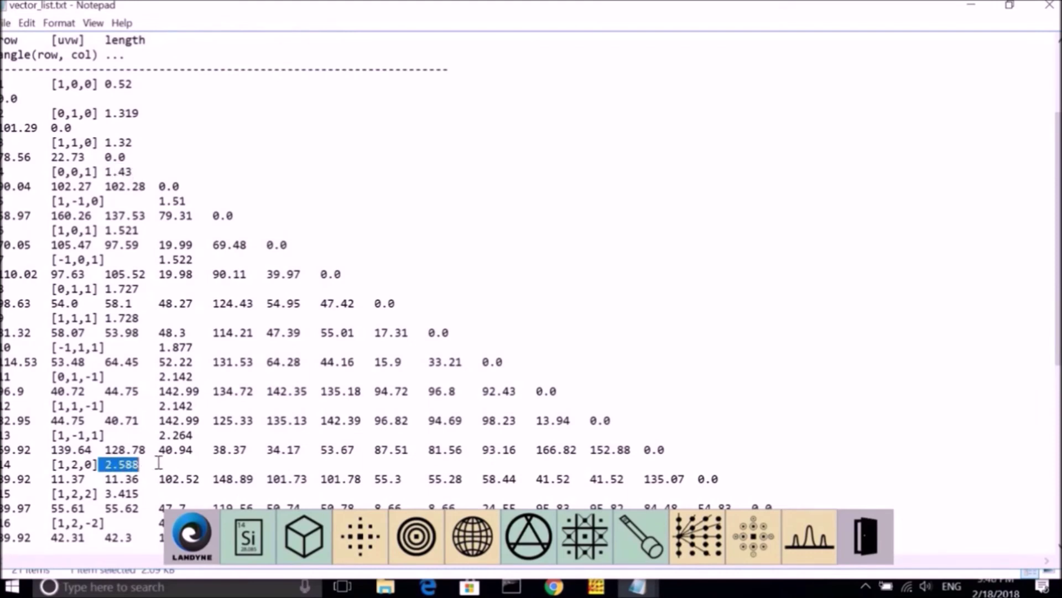
{"action": "scroll", "coordinate": [158, 462], "scroll_direction": "up", "scroll_amount": 3}
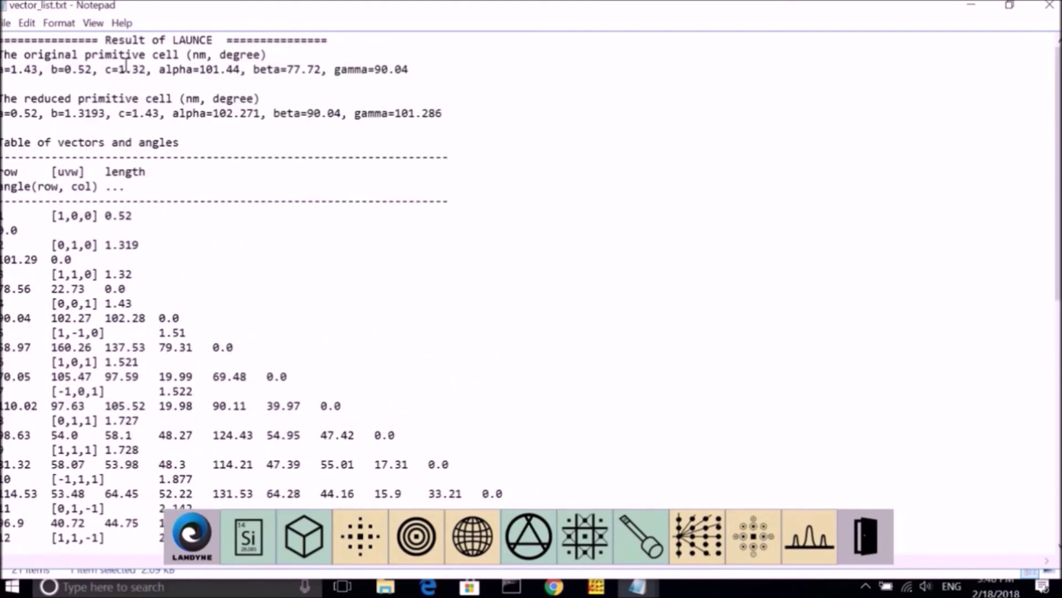
{"action": "scroll", "coordinate": [220, 382], "scroll_direction": "down", "scroll_amount": 9}
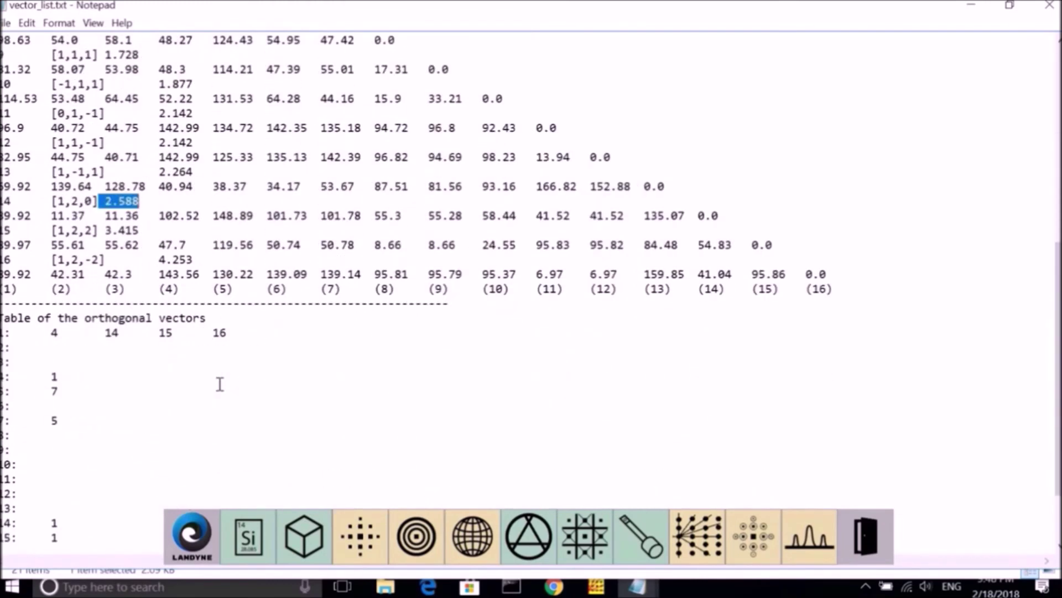
{"action": "scroll", "coordinate": [220, 384], "scroll_direction": "down", "scroll_amount": 2}
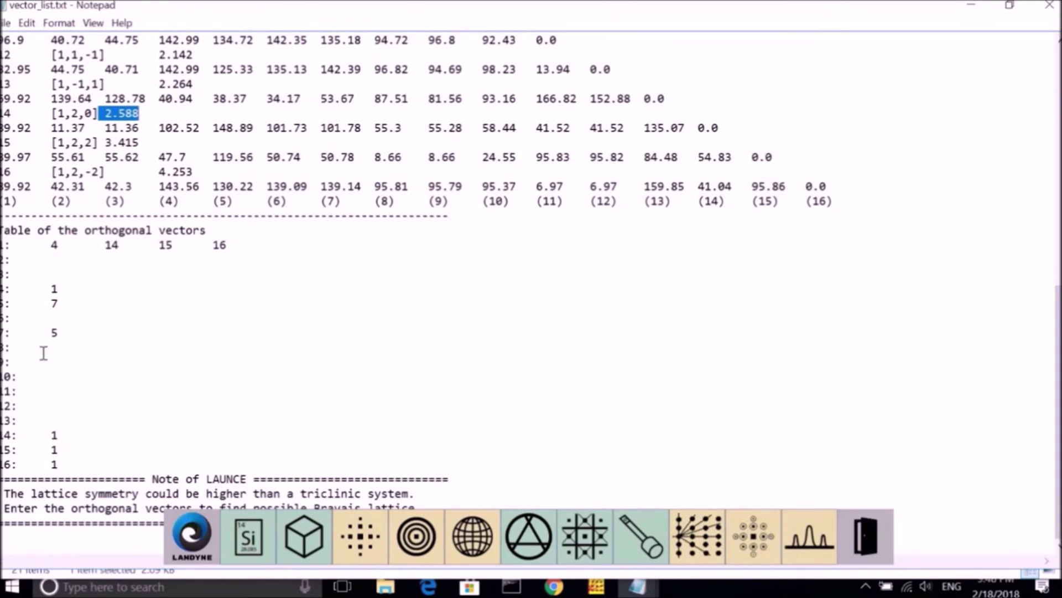
{"action": "left_click", "coordinate": [971, 5]}
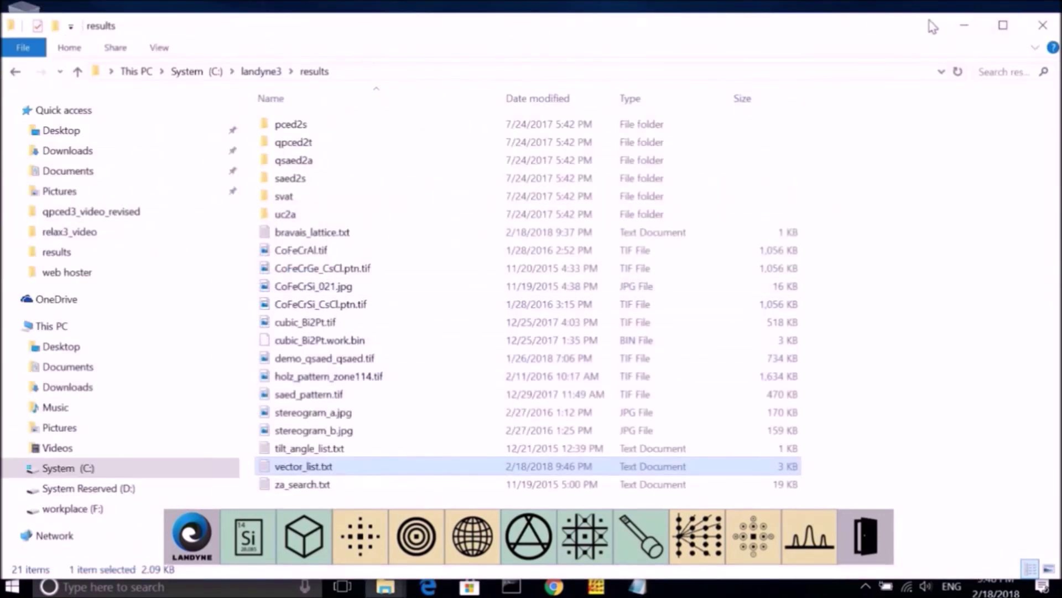
{"action": "left_click", "coordinate": [963, 24]}
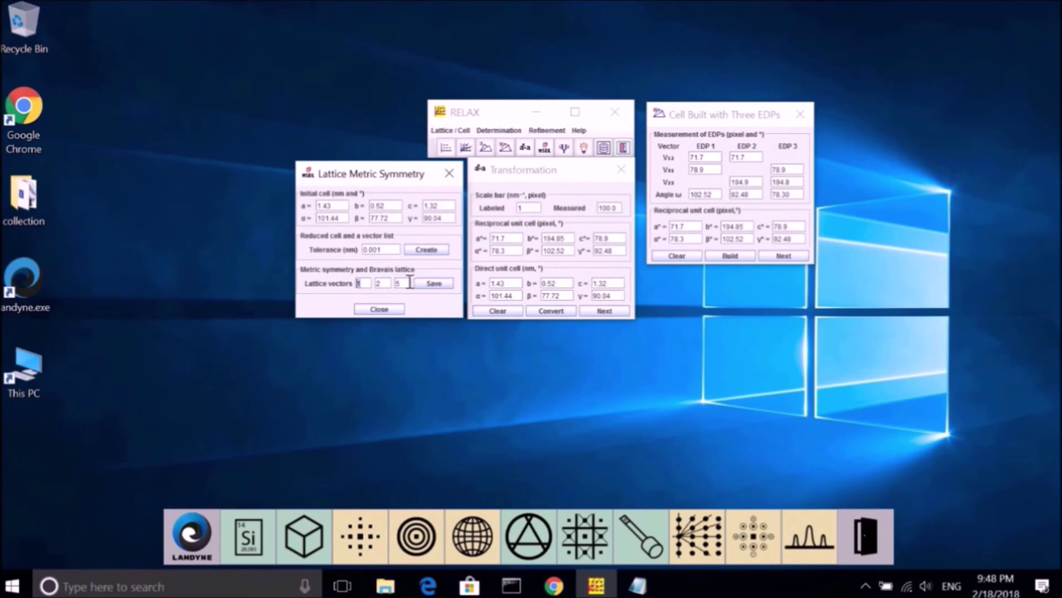
Enter lattice vectors 4 and 14 alongside 1 in Lattice Metric Symmetry
{"action": "left_click", "coordinate": [402, 283]}
{"action": "left_click", "coordinate": [382, 283]}
{"action": "key", "text": "Tab"}
Save the Bravais lattice result as bravais_lattice.txt and open it from the results folder
{"action": "left_click", "coordinate": [436, 284]}
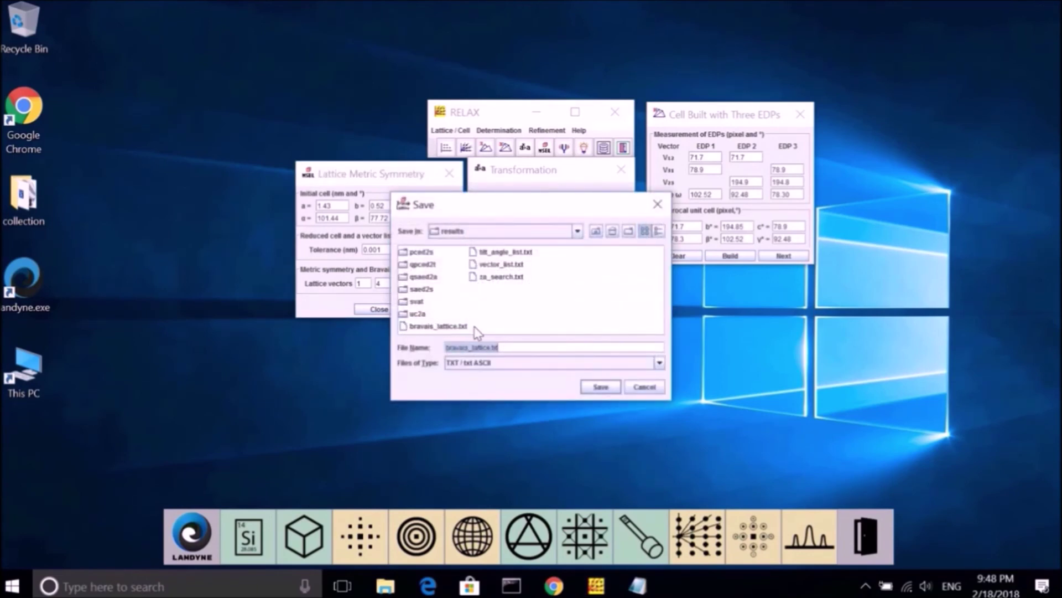
{"action": "left_click", "coordinate": [597, 387]}
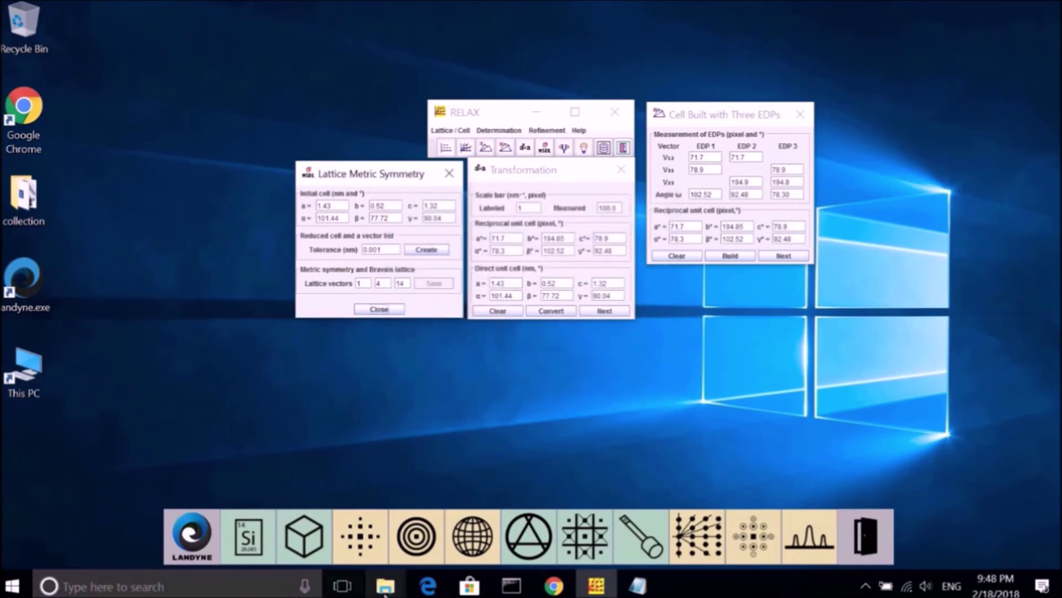
{"action": "mouse_move", "coordinate": [386, 586]}
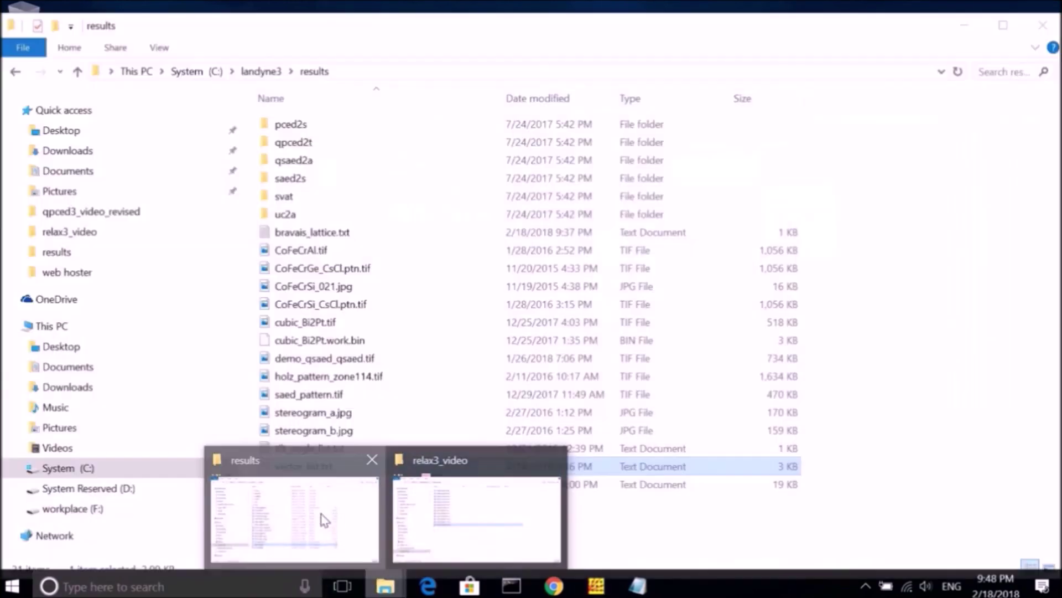
{"action": "left_click", "coordinate": [326, 520]}
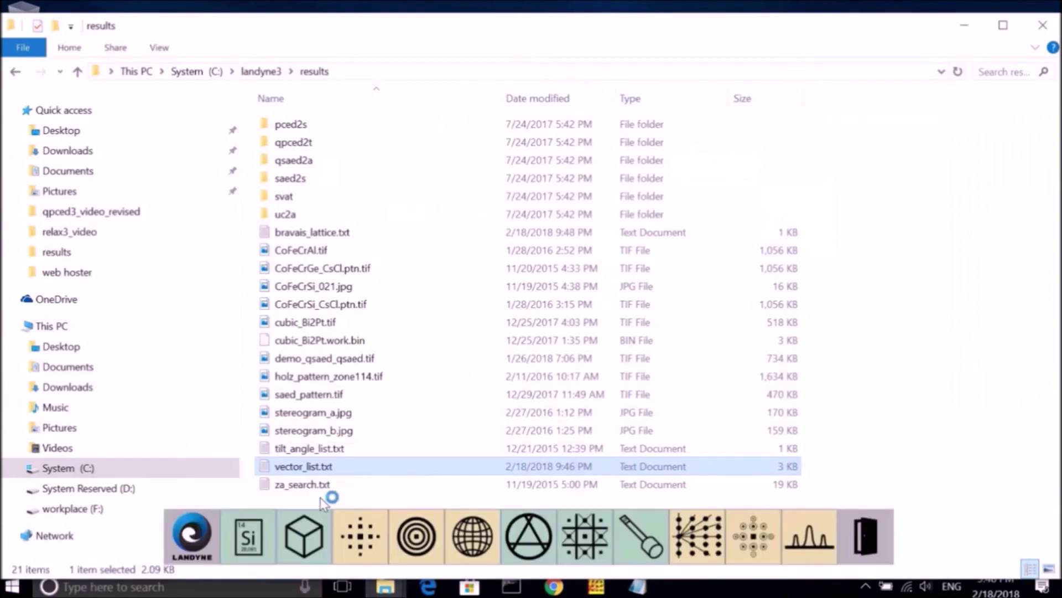
{"action": "double_click", "coordinate": [342, 235]}
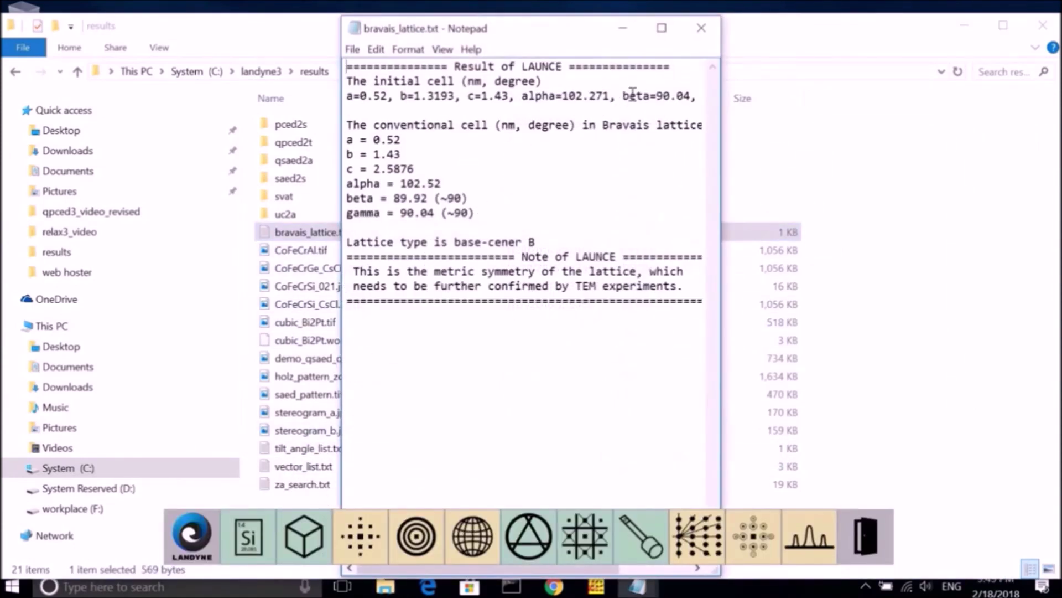
Maximize Notepad to read the base-centred B lattice result in bravais_lattice.txt
{"action": "left_click", "coordinate": [667, 34]}
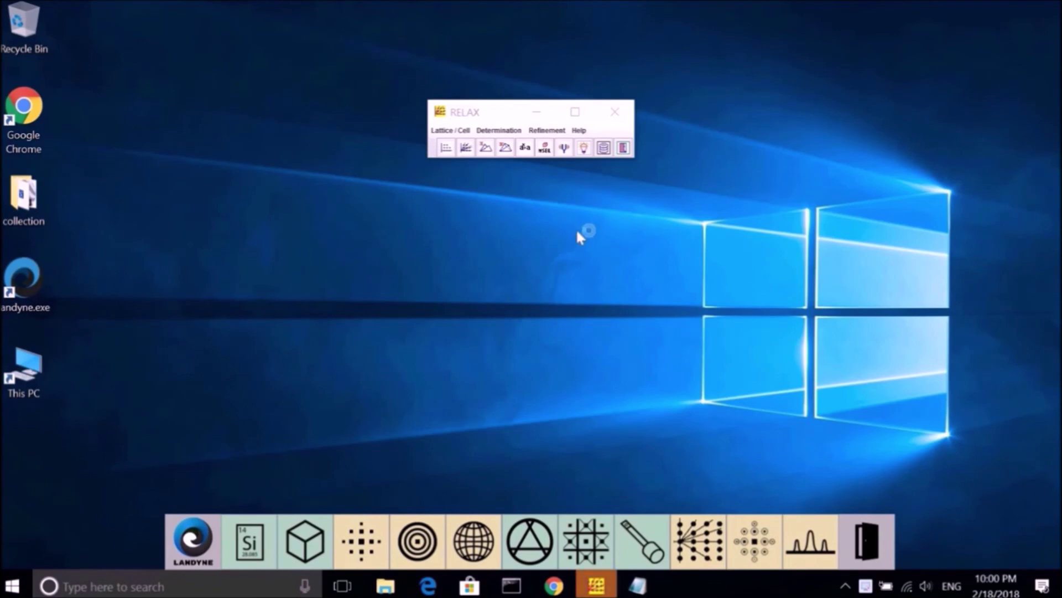
Bring up the Triclinic Constraint dialog, then reopen the Refinement menu for lattice refinement
{"action": "left_click", "coordinate": [548, 130]}
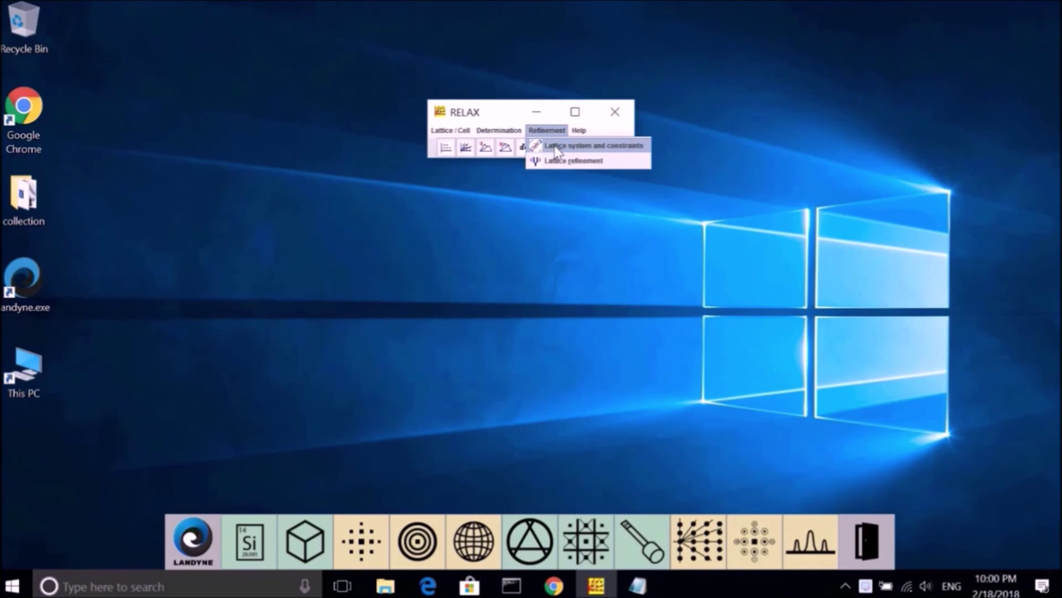
{"action": "left_click", "coordinate": [556, 149]}
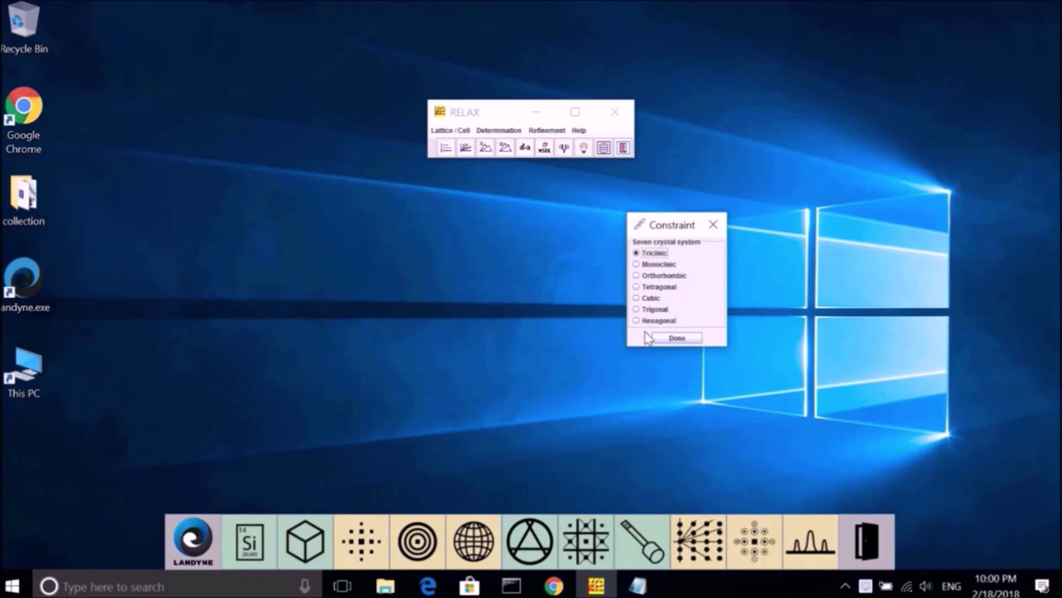
{"action": "left_click", "coordinate": [559, 133]}
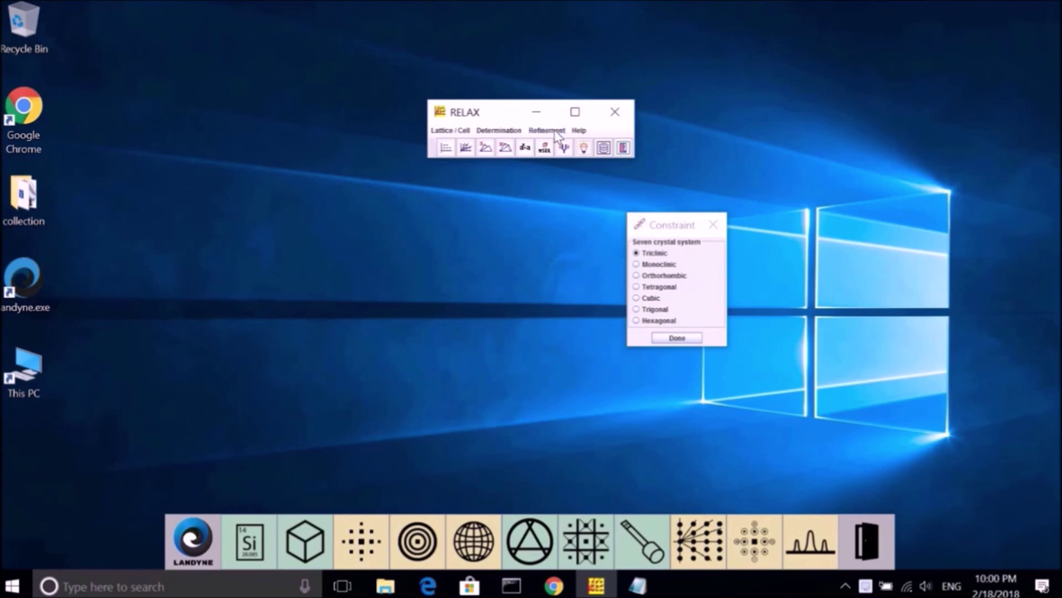
{"action": "left_click", "coordinate": [557, 134]}
Open the Lattice Refinement window and enlarge it from its corner
{"action": "left_click", "coordinate": [551, 160]}
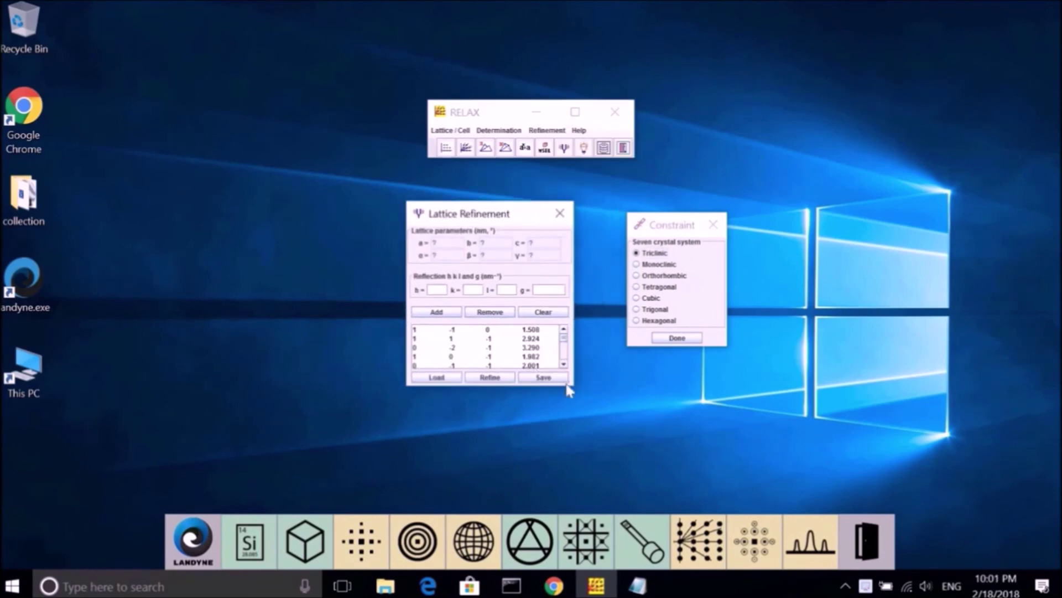
{"action": "left_click_drag", "start_coordinate": [570, 387], "coordinate": [594, 442]}
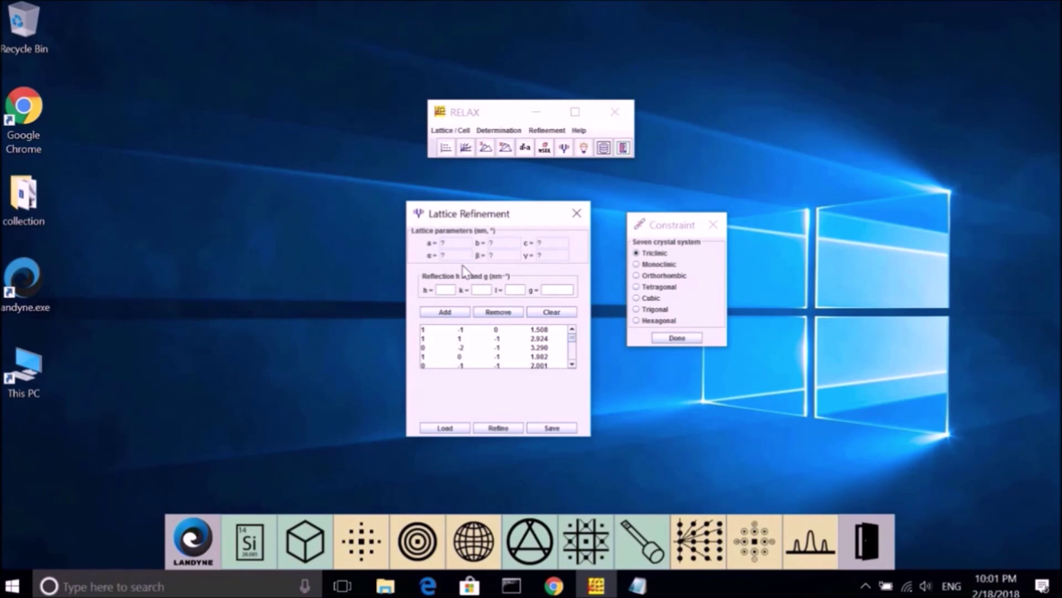
{"action": "left_click", "coordinate": [584, 149]}
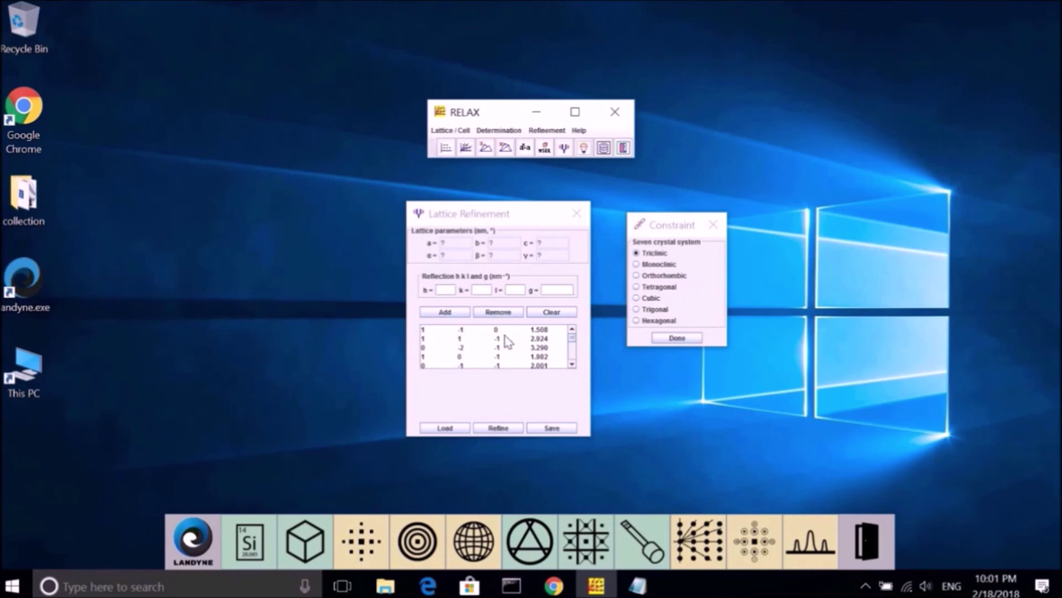
Select the first reflection, 1 -1 0, and confirm Triclinic in the Constraint dialog
{"action": "left_click", "coordinate": [445, 313]}
{"action": "left_click_drag", "start_coordinate": [576, 357], "coordinate": [518, 312]}
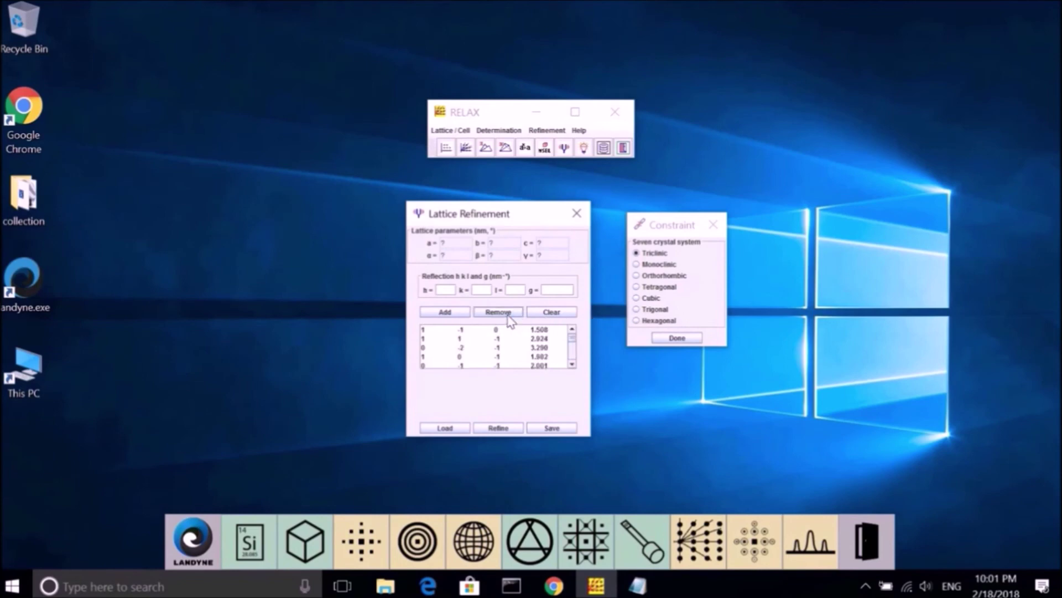
{"action": "left_click", "coordinate": [495, 330]}
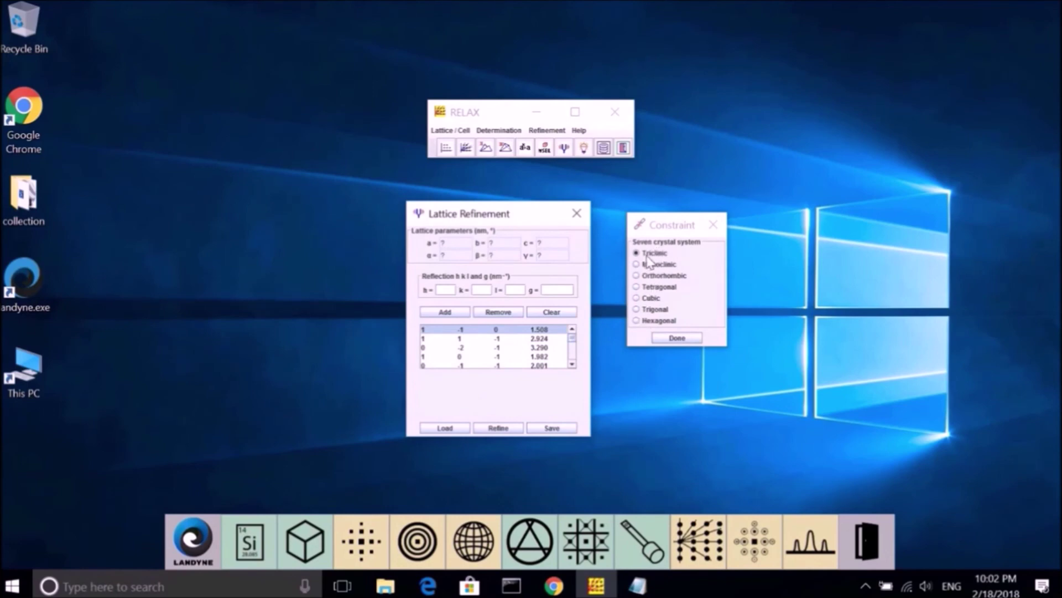
{"action": "left_click", "coordinate": [678, 338]}
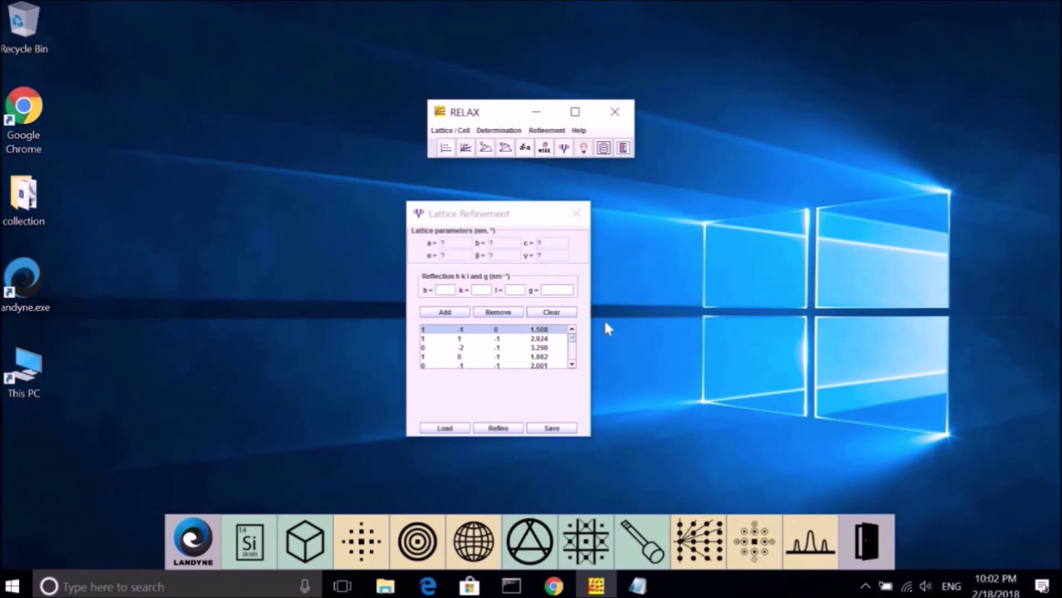
Refine the cell to a=0.777, b=0.758, c=0.754, γ=119.714, then choose the Hexagonal constraint
{"action": "left_click", "coordinate": [498, 429]}
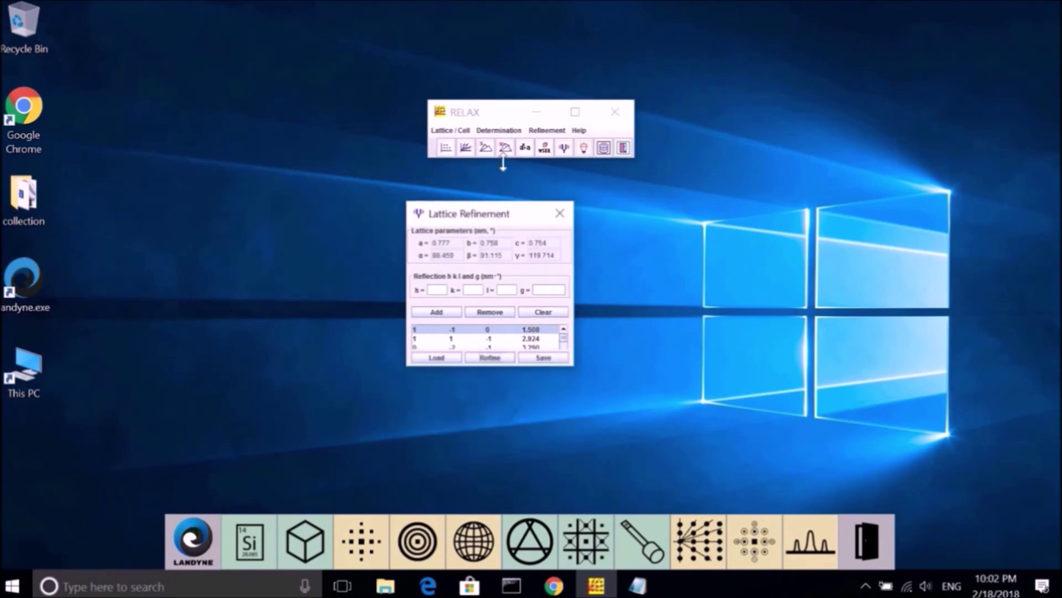
{"action": "left_click_drag", "start_coordinate": [561, 205], "coordinate": [579, 182]}
{"action": "left_click", "coordinate": [547, 131]}
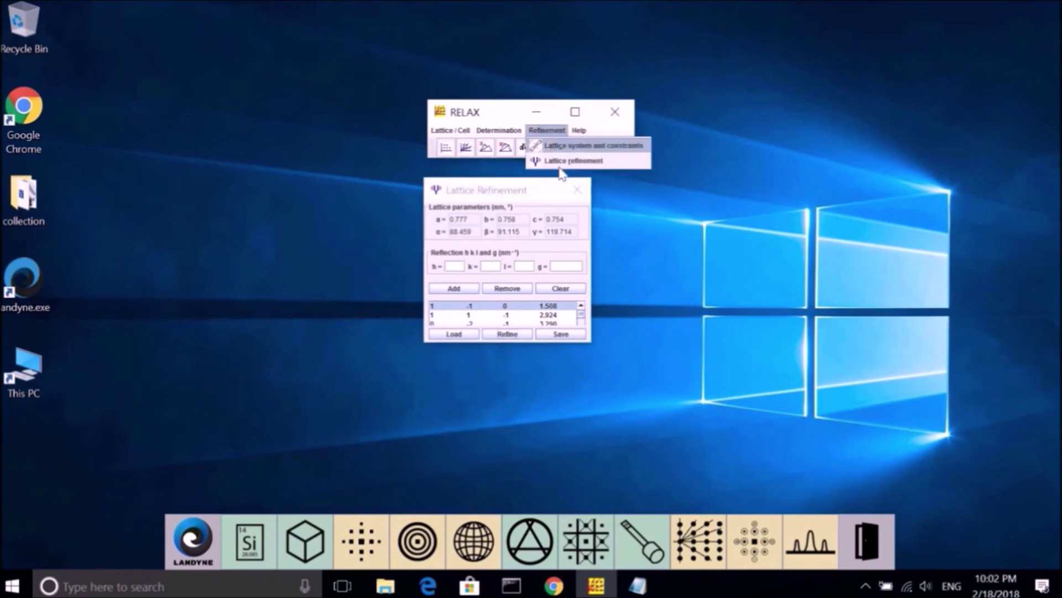
{"action": "left_click", "coordinate": [558, 143]}
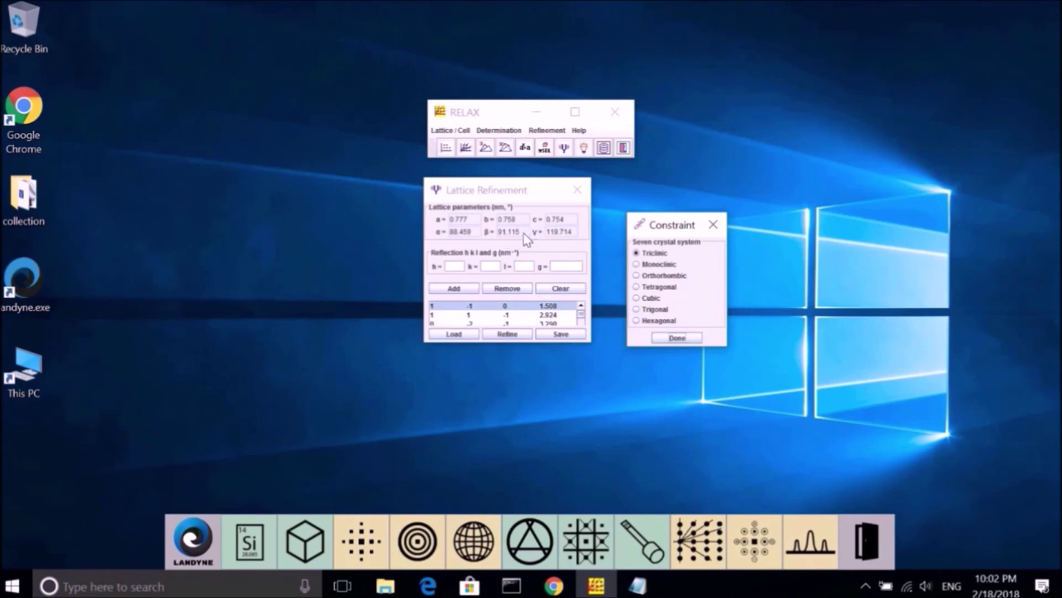
{"action": "left_click", "coordinate": [640, 322]}
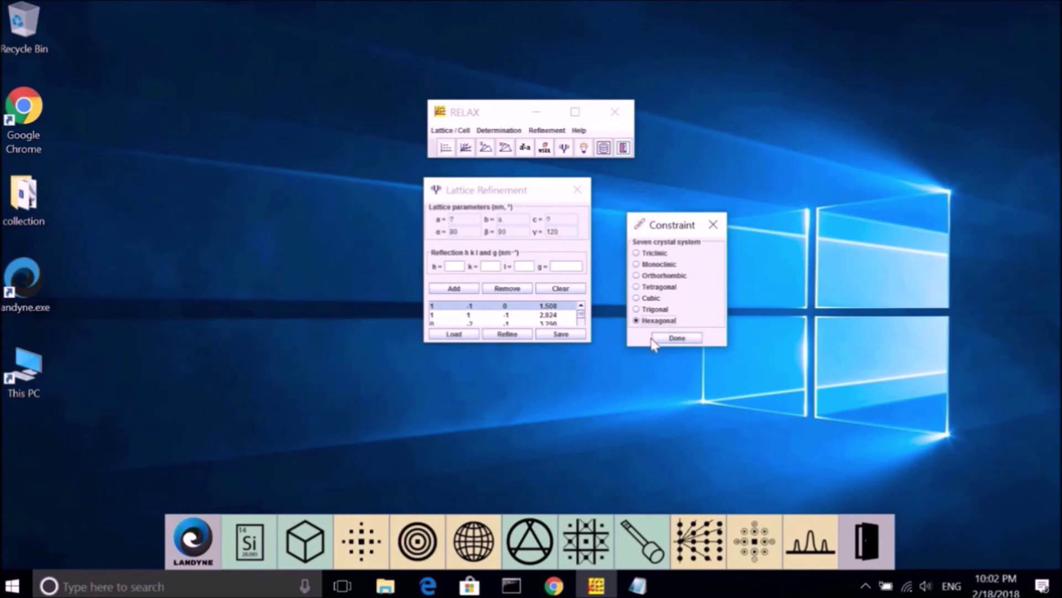